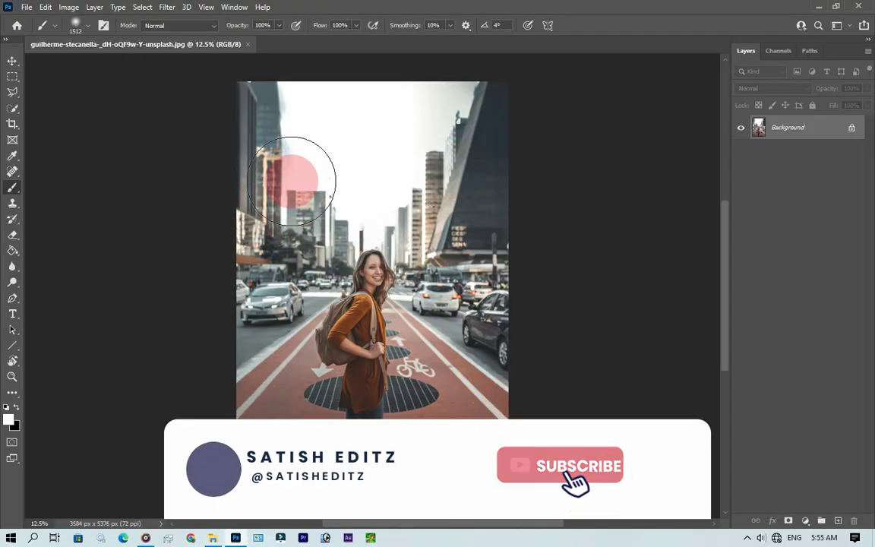
- Select the Background layer of the street photo in the Layers panel
left_click(762, 131)
- Duplicate the Background layer as Background copy
right_click(788, 132)
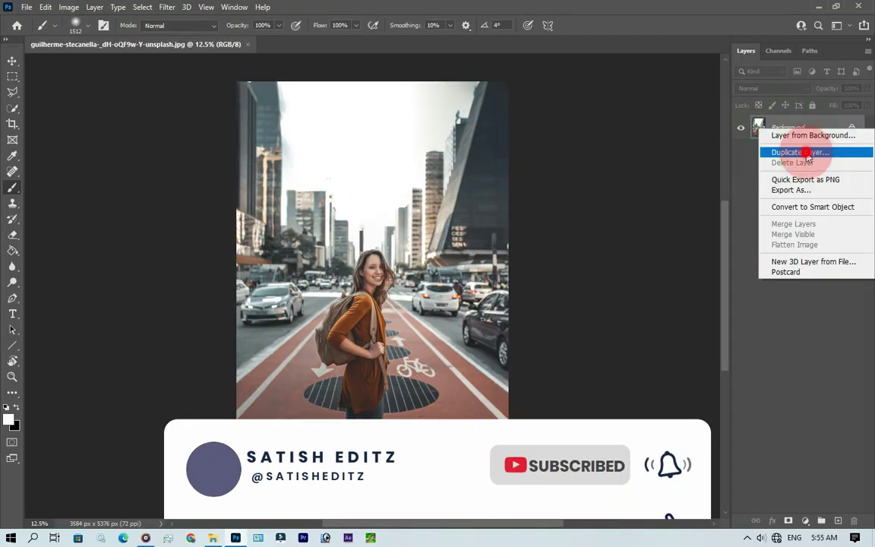
left_click(794, 149)
left_click(531, 145)
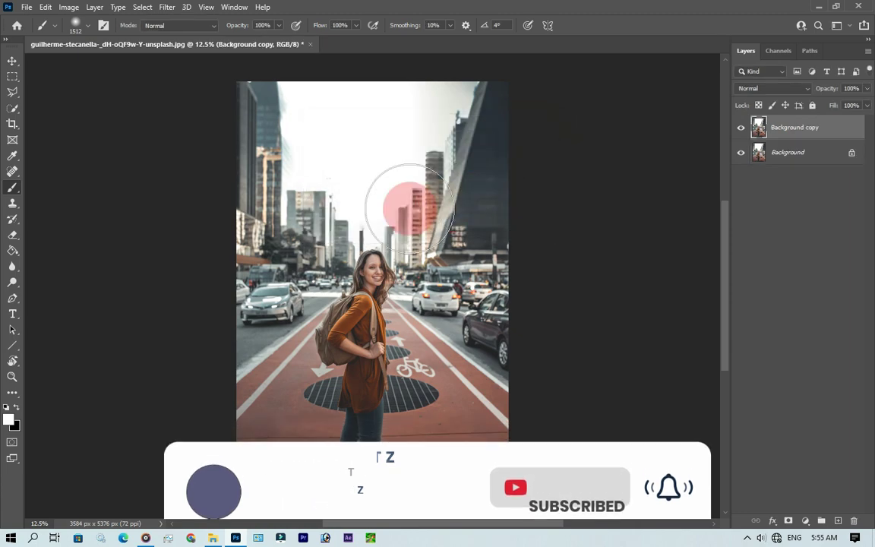
- Convert the image to Lab Color mode without flattening the layers
left_click(67, 8)
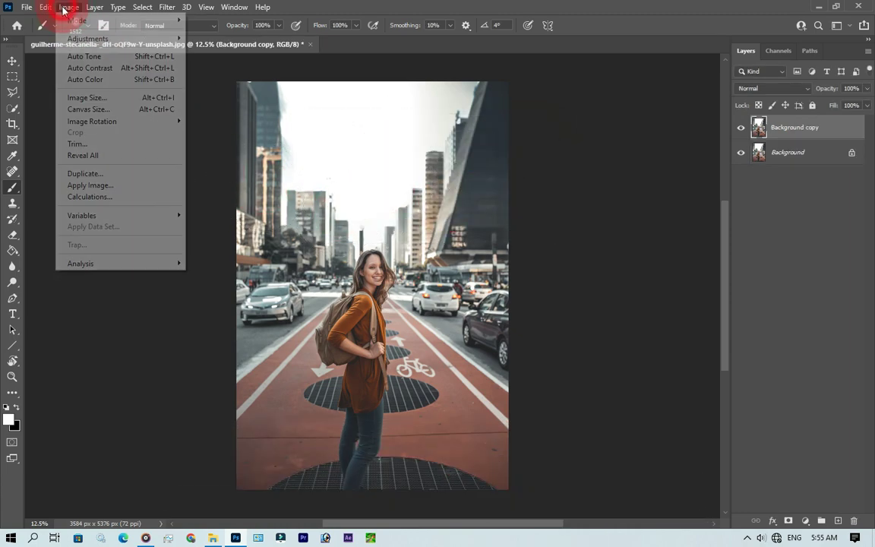
left_click(80, 21)
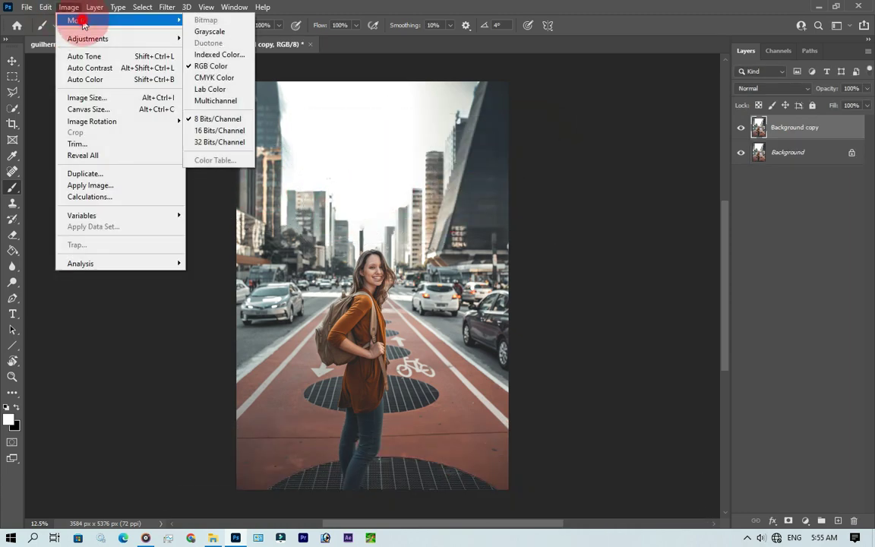
left_click(230, 89)
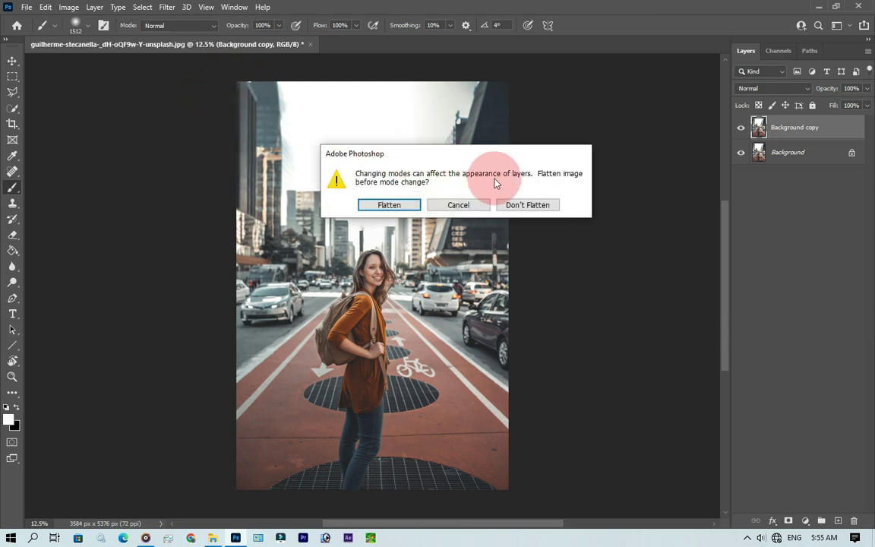
left_click(521, 209)
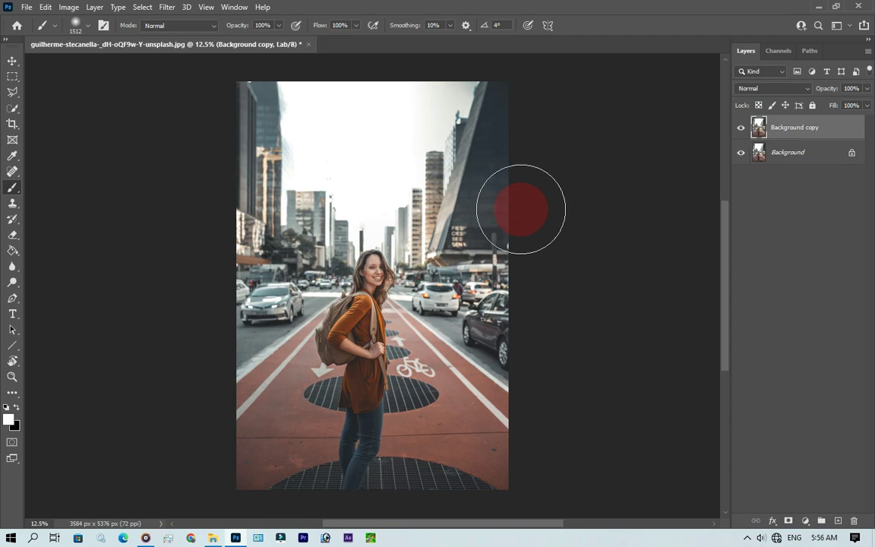
- Paste the b channel over the a channel, then return to the Lab composite and layers
left_click(778, 51)
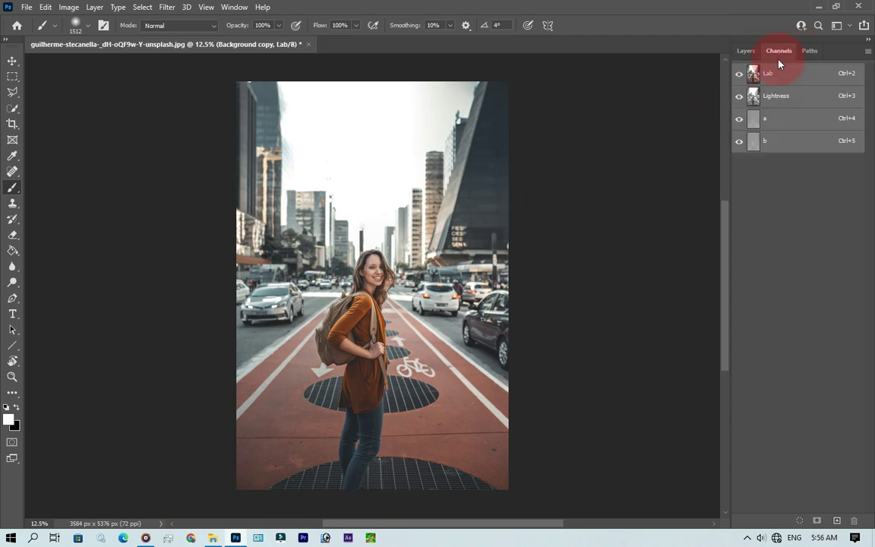
left_click(767, 145)
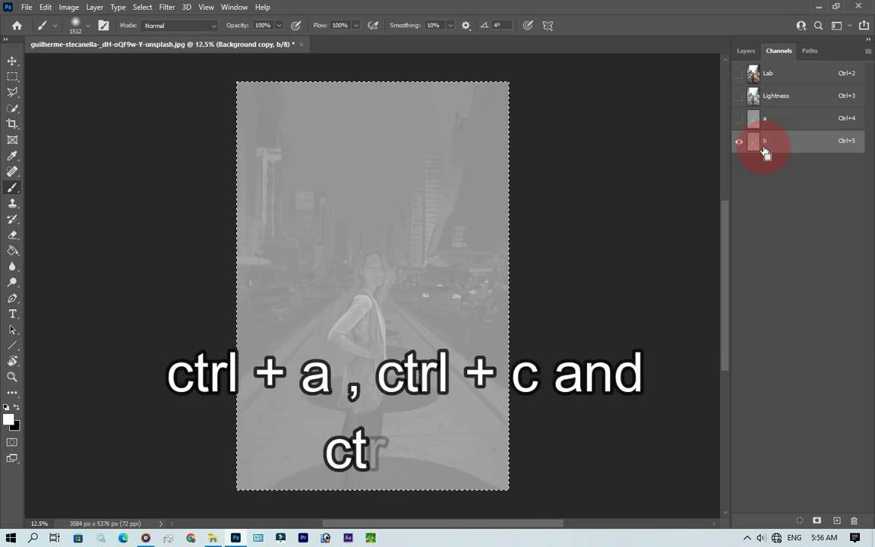
left_click(773, 122)
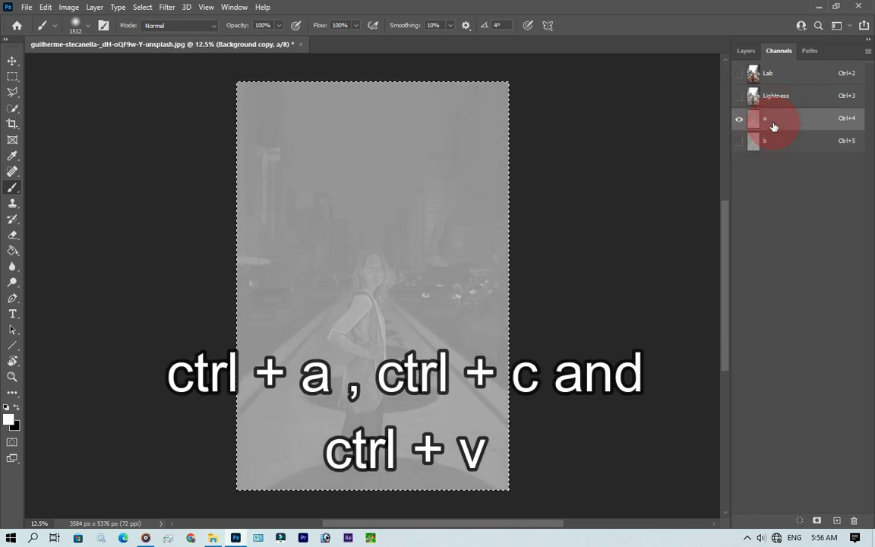
left_click(772, 76)
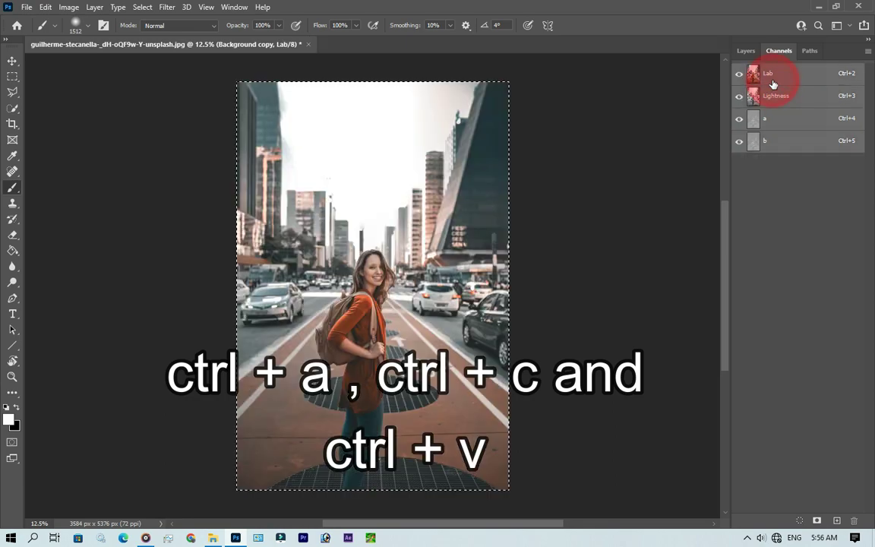
left_click(751, 51)
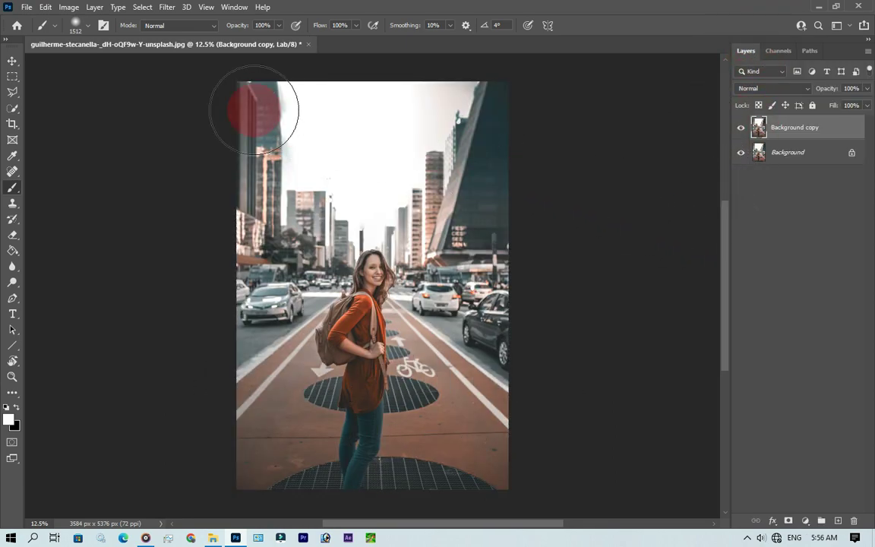
- Convert the document to RGB Color, choosing Don't Flatten
left_click(70, 8)
mouse_move(77, 20)
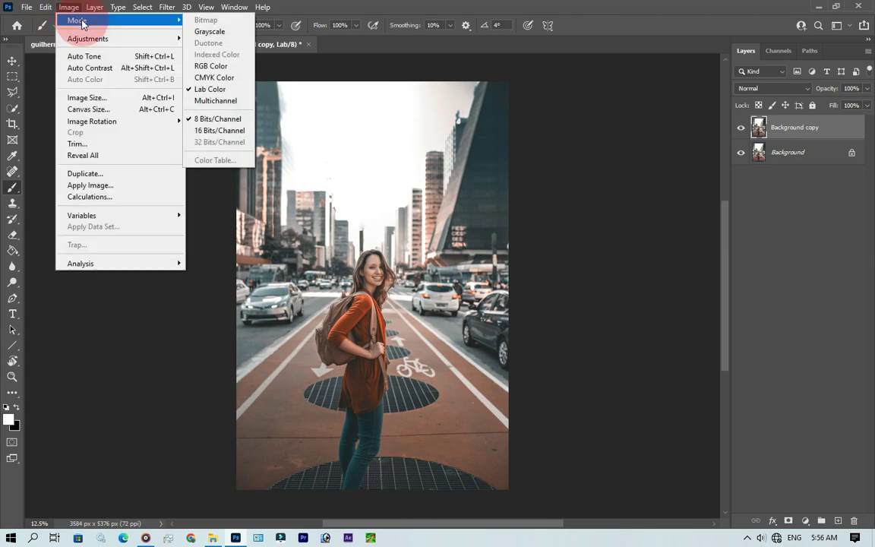
left_click(195, 68)
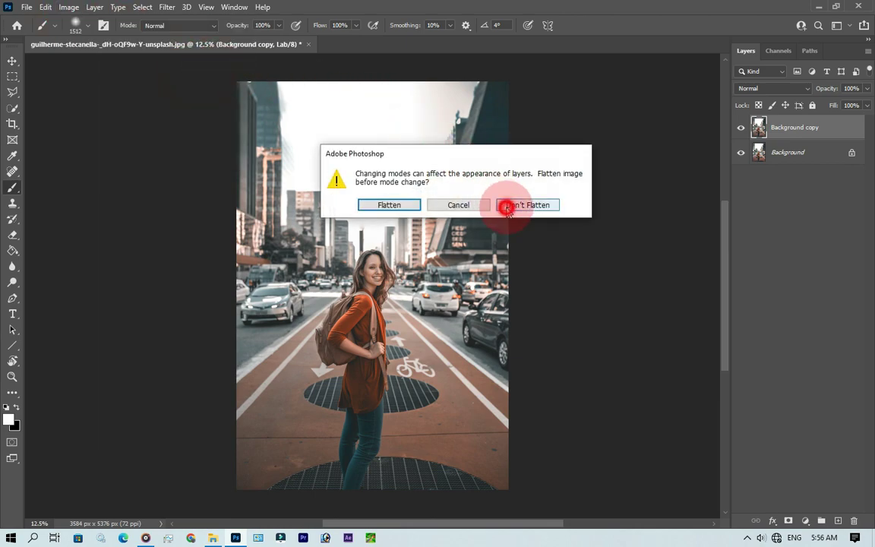
left_click(509, 204)
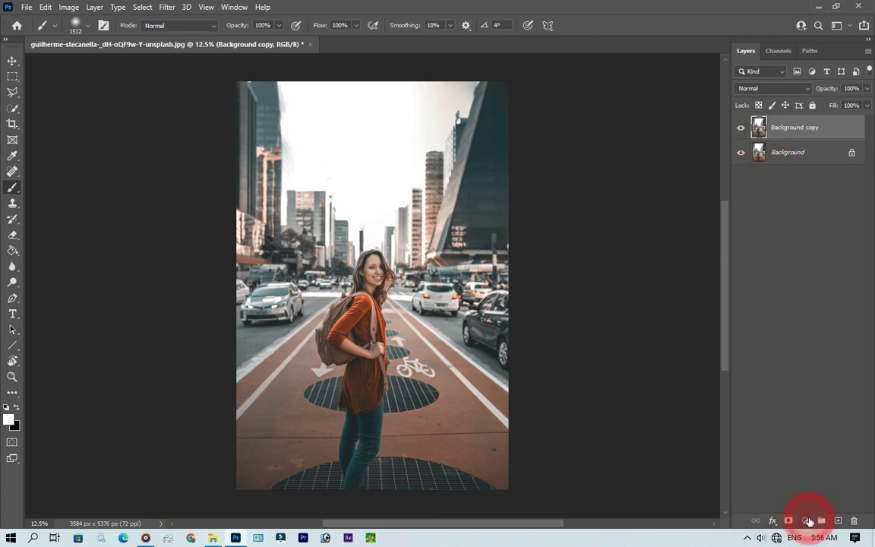
- Add Selective Color Reds: Cyan -100, Magenta -56, Yellow +67, Black +100, then merge down
left_click(803, 521)
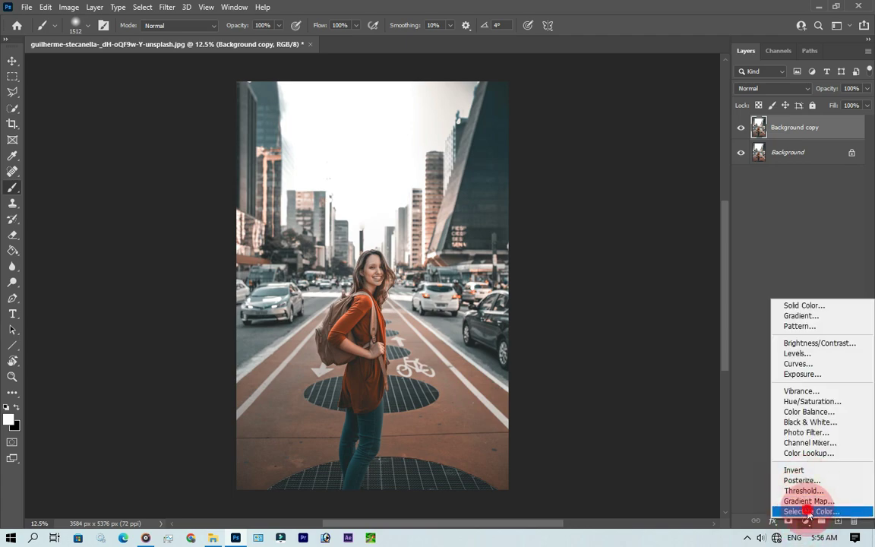
left_click(808, 511)
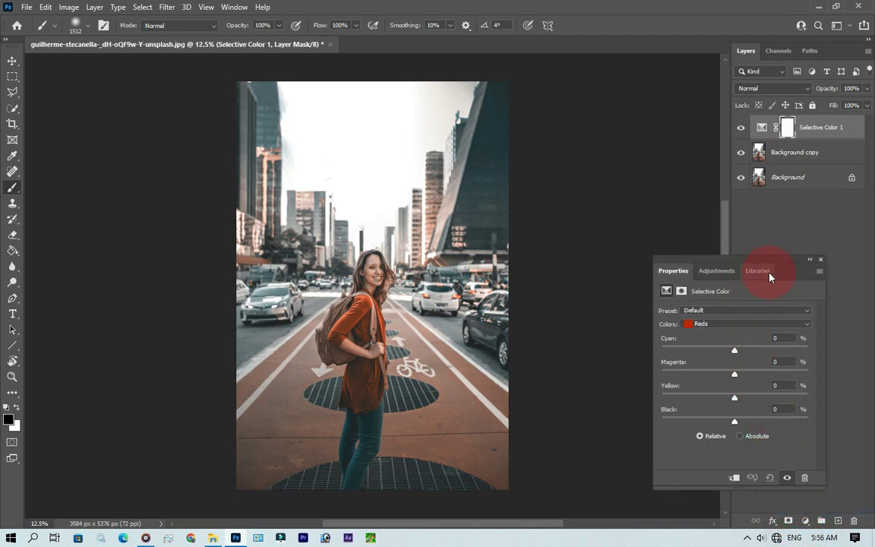
left_click_drag(784, 273, 667, 207)
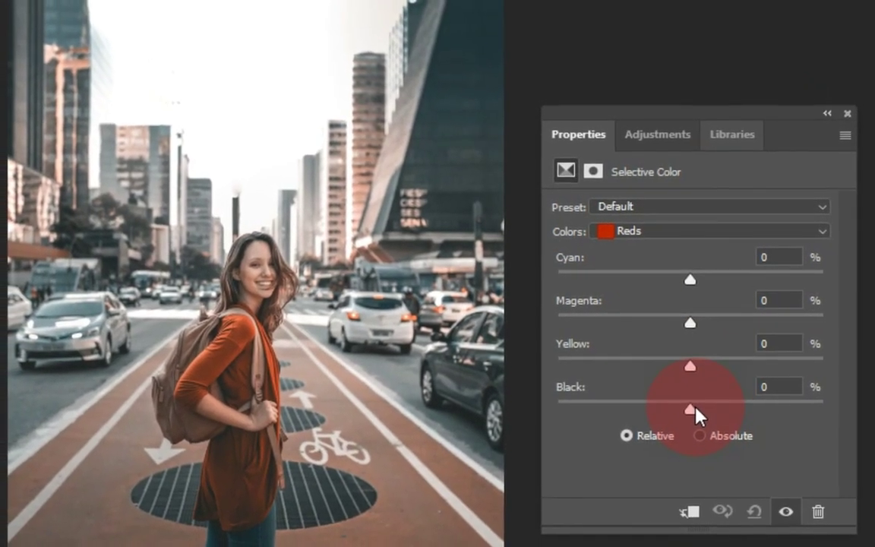
left_click_drag(695, 414, 866, 395)
left_click(673, 352)
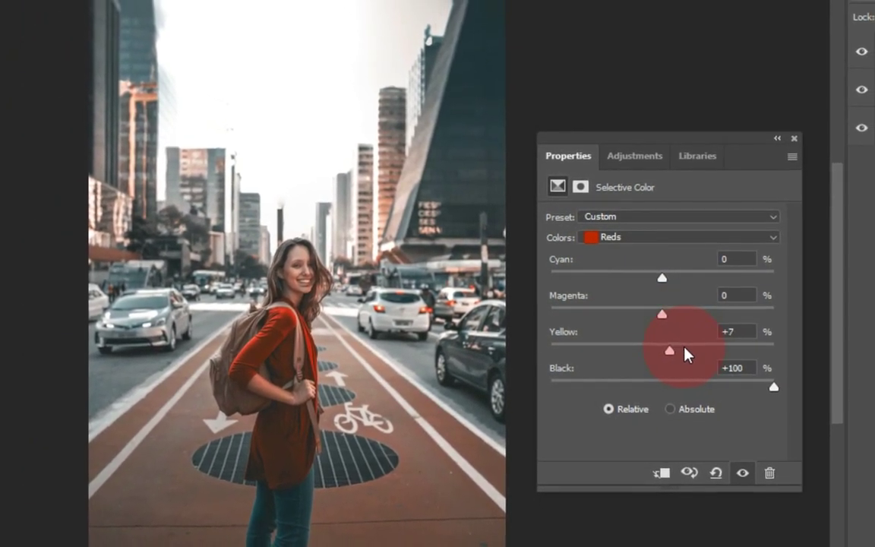
left_click_drag(674, 357, 720, 347)
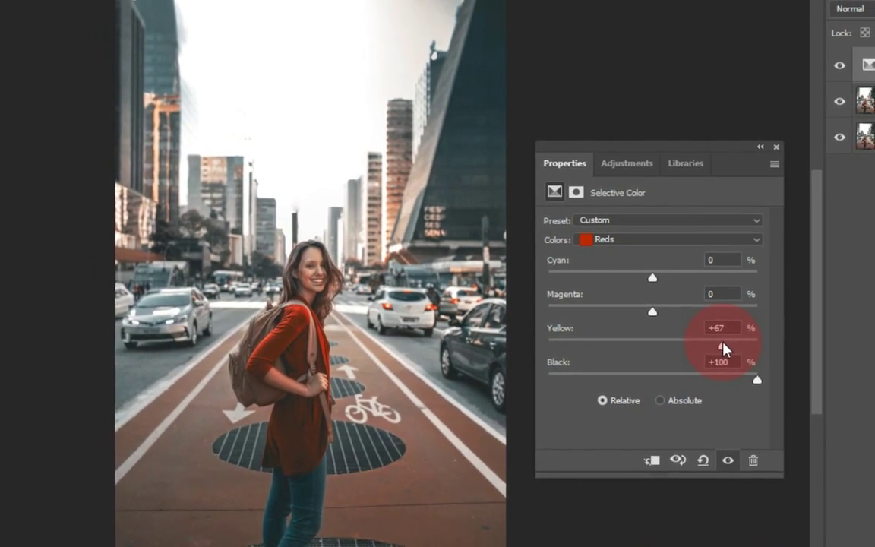
left_click_drag(650, 310, 584, 308)
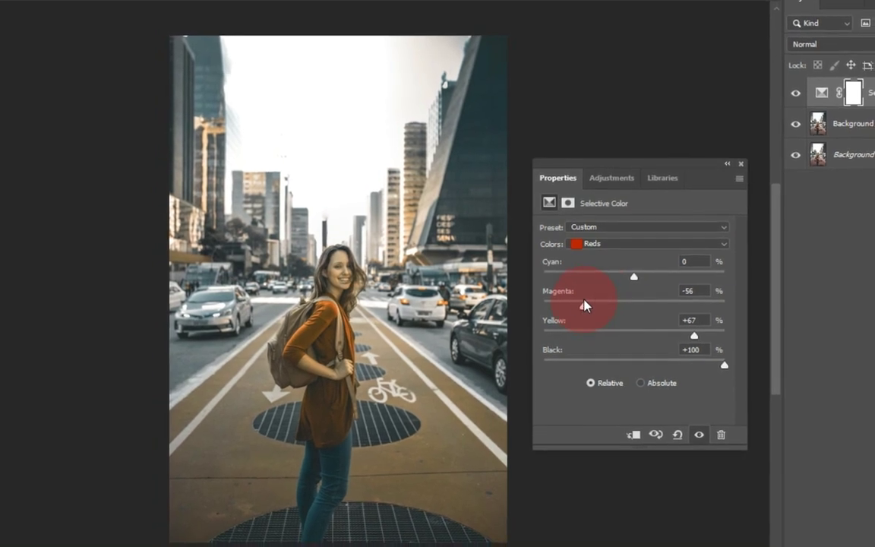
left_click_drag(630, 281, 537, 277)
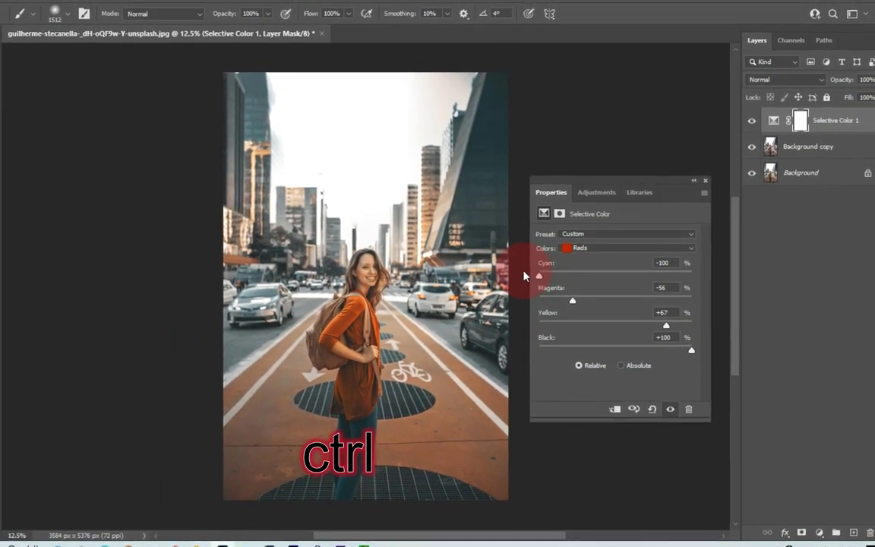
key("ctrl+e")
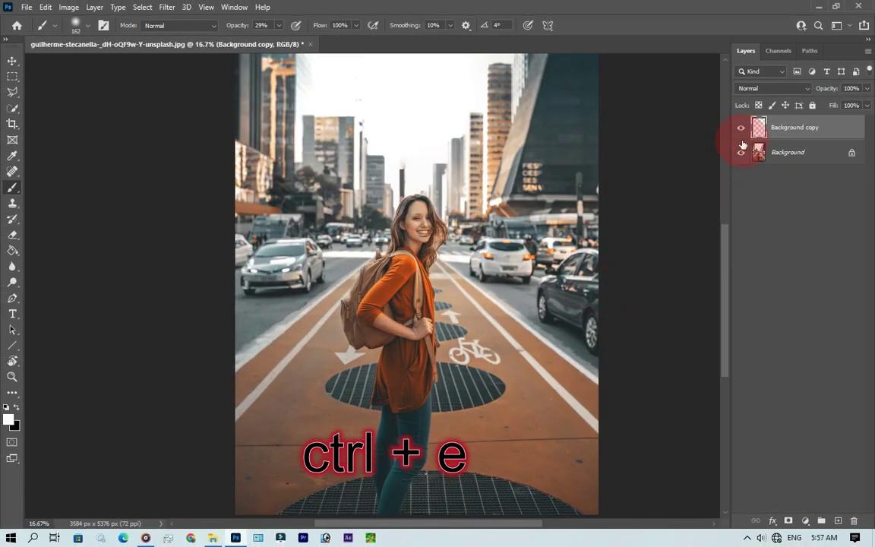
- Add a Hue/Saturation adjustment layer with the Reds range selected
left_click(806, 521)
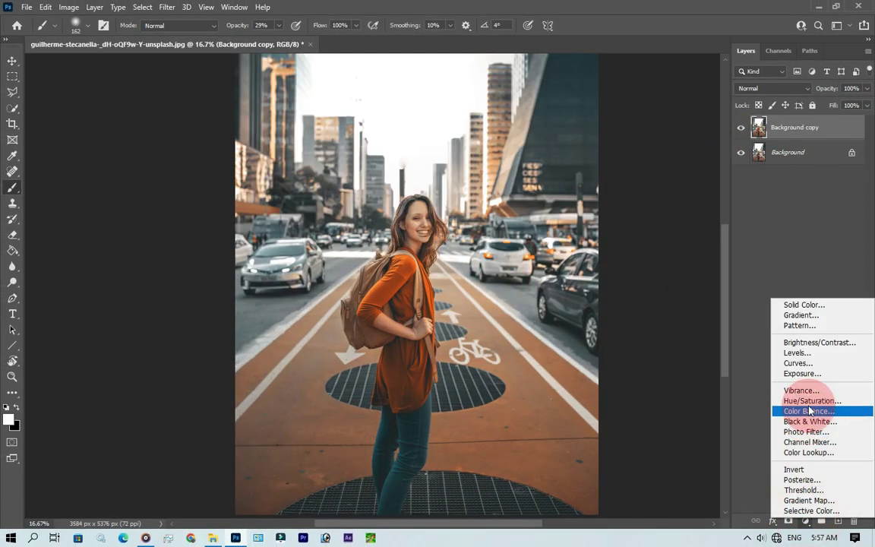
left_click(808, 401)
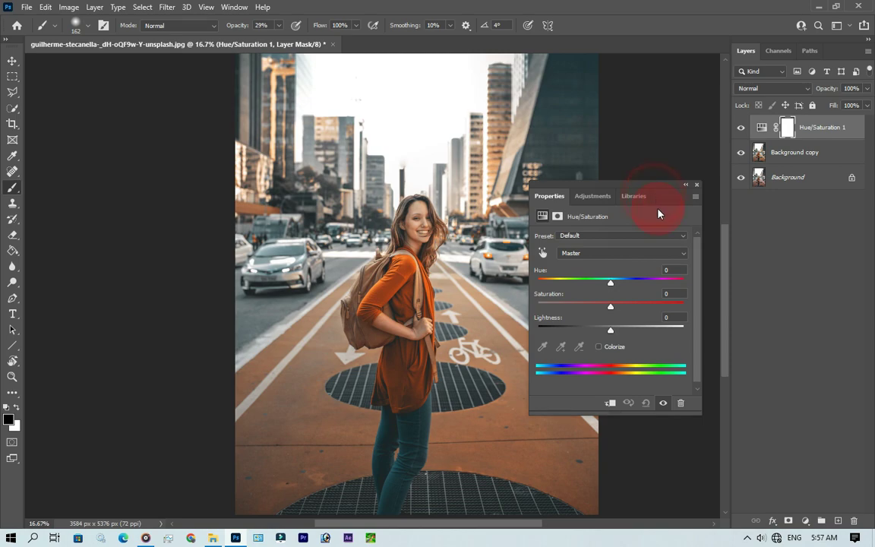
left_click(608, 254)
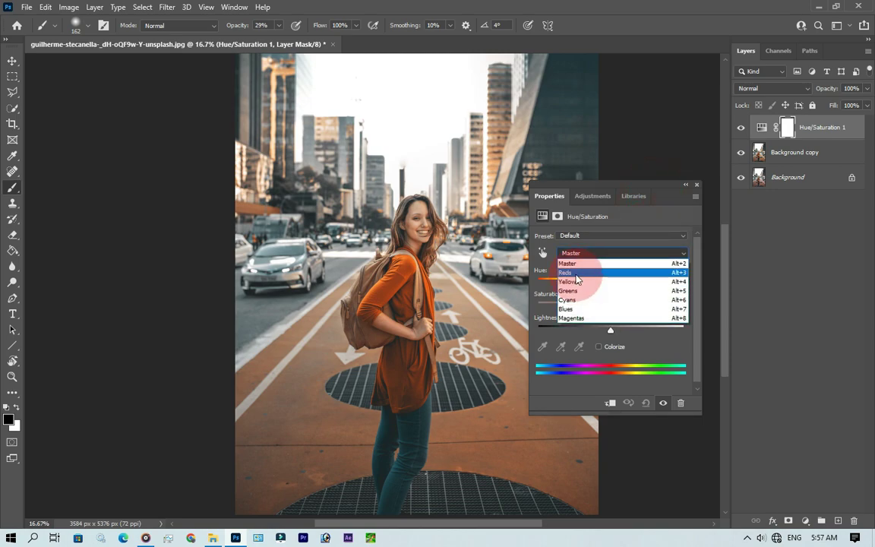
left_click(583, 268)
type("30")
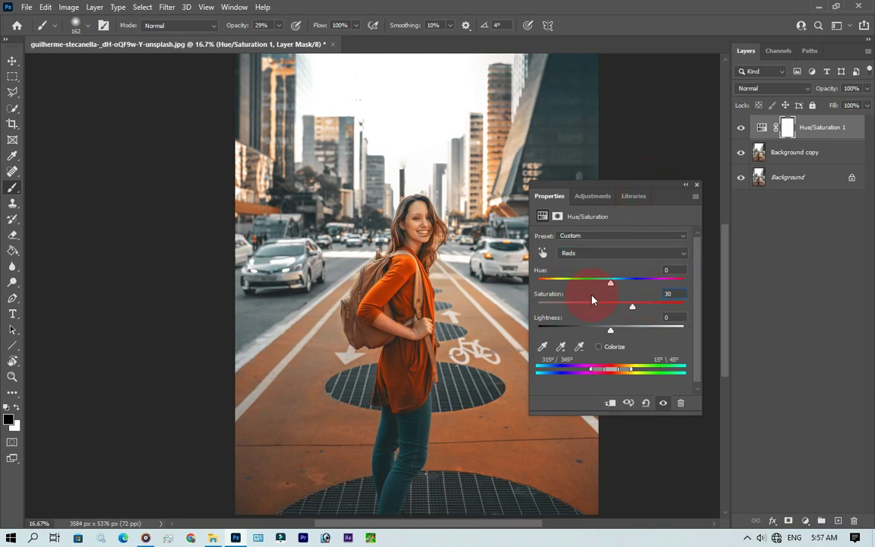
left_click_drag(650, 199, 807, 240)
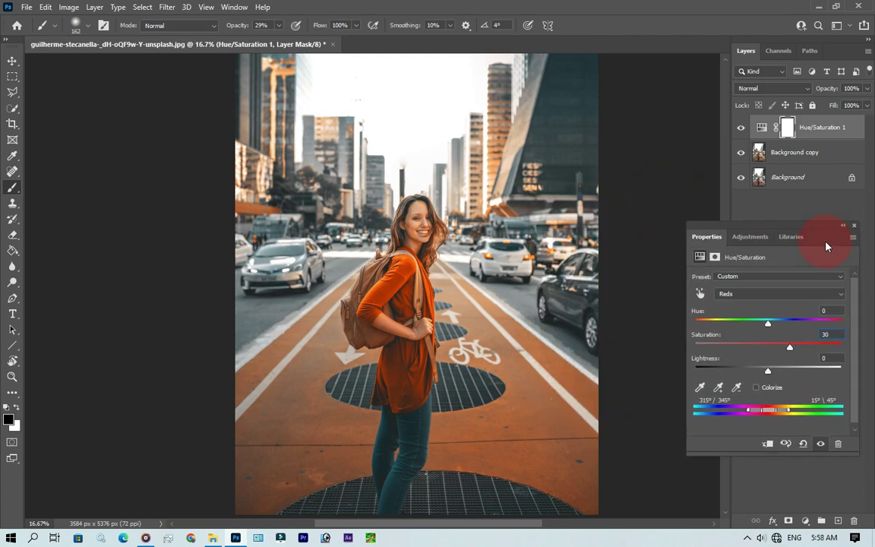
- Set Yellows, Cyans and Magentas saturation to -100 and raise Reds to +49
left_click(745, 292)
left_click(741, 312)
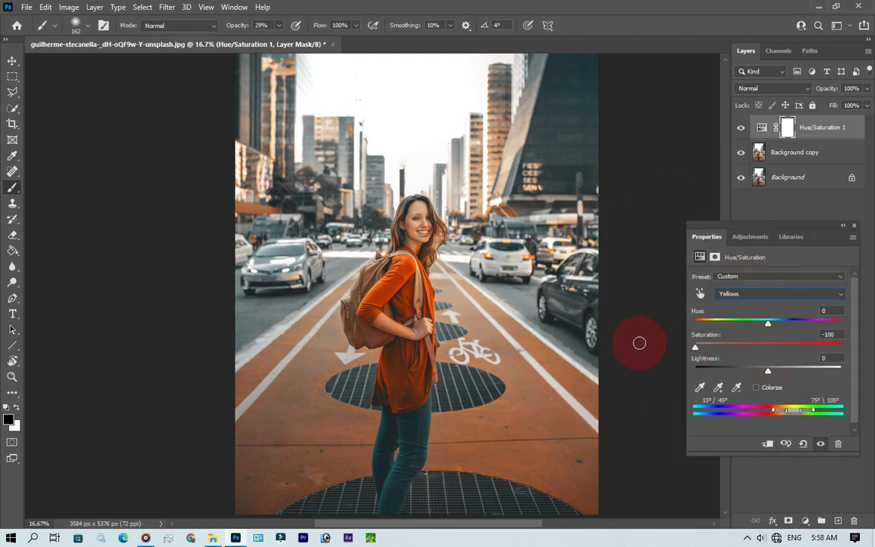
left_click(738, 293)
left_click(744, 307)
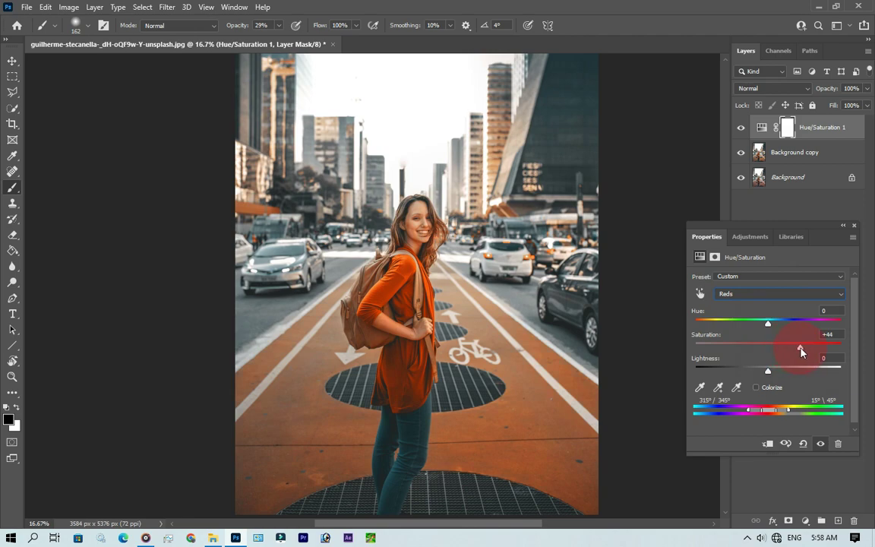
left_click(779, 295)
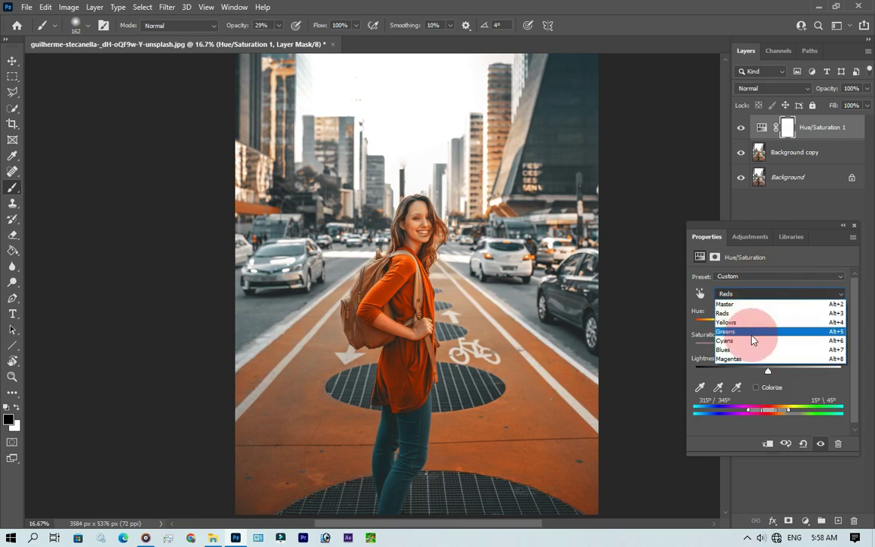
left_click(752, 336)
left_click(747, 296)
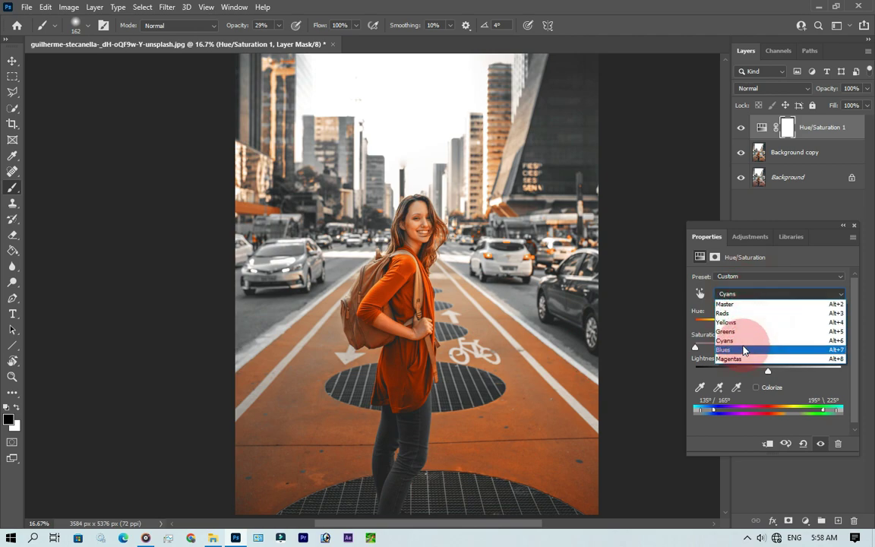
left_click(748, 351)
left_click(736, 297)
left_click(744, 364)
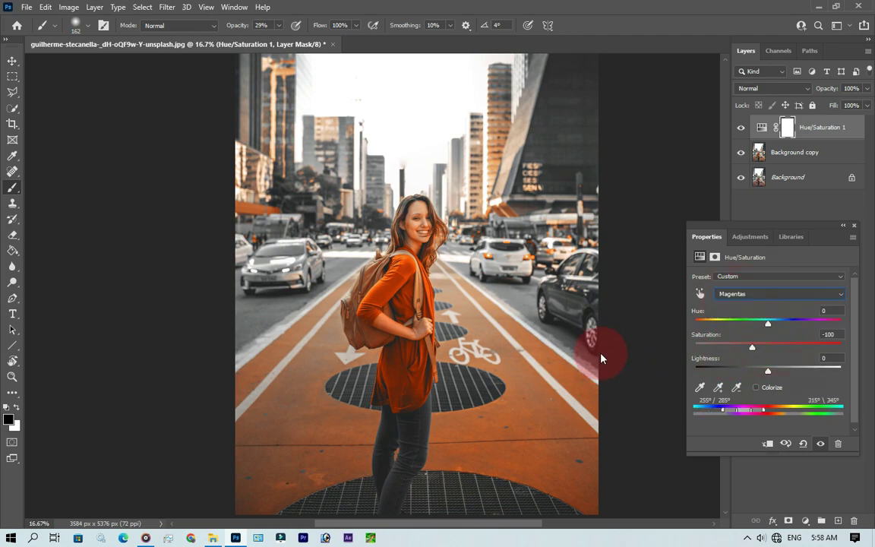
left_click(741, 296)
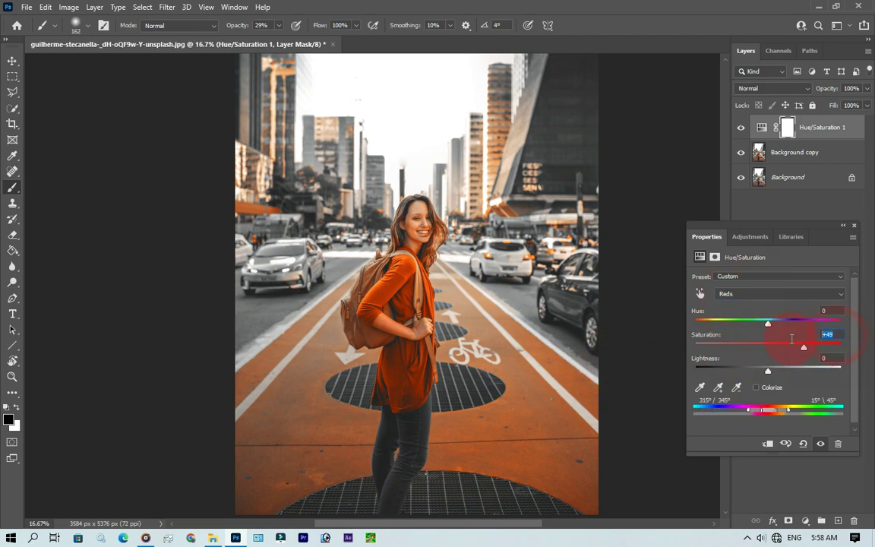
- Close the Hue/Saturation properties and hide that layer to compare the grade
left_click(854, 226)
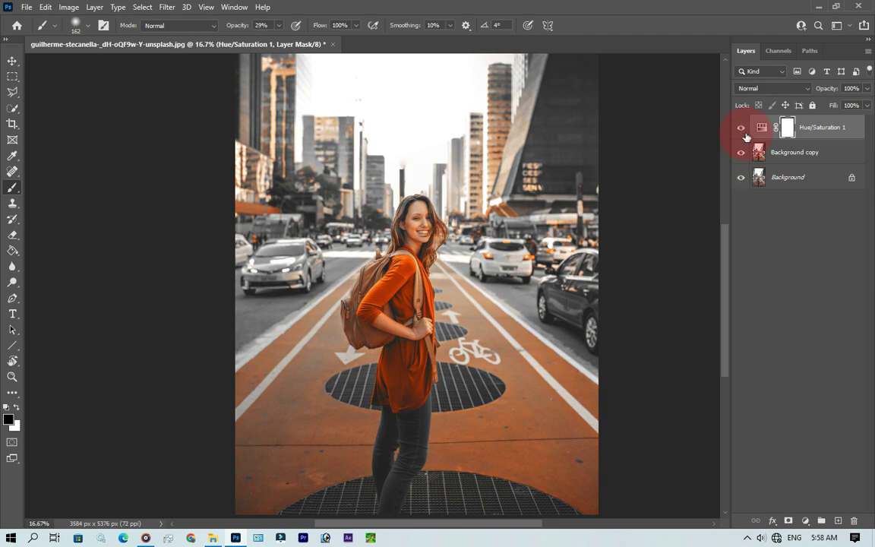
scroll(420, 206, "up", 3)
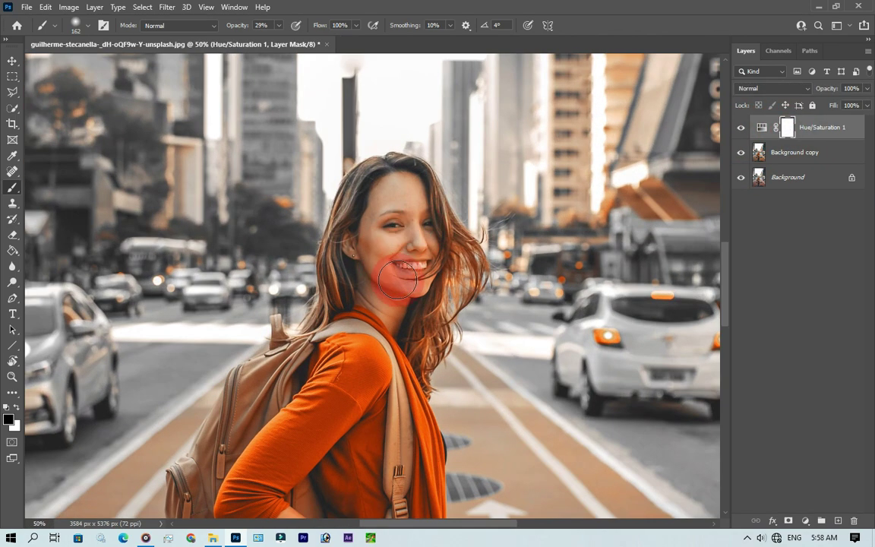
scroll(400, 329, "down", 3)
scroll(453, 403, "up", 1)
scroll(471, 342, "down", 1)
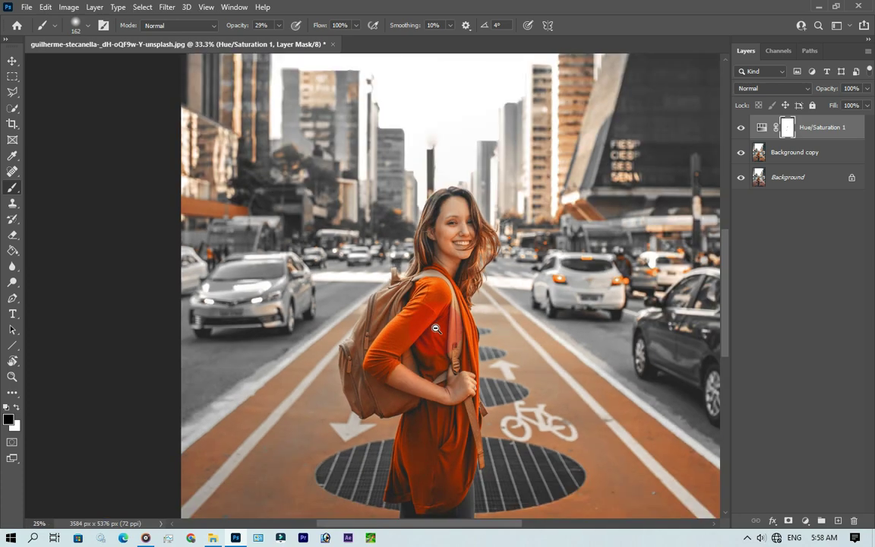
scroll(504, 258, "down", 1)
left_click(742, 129)
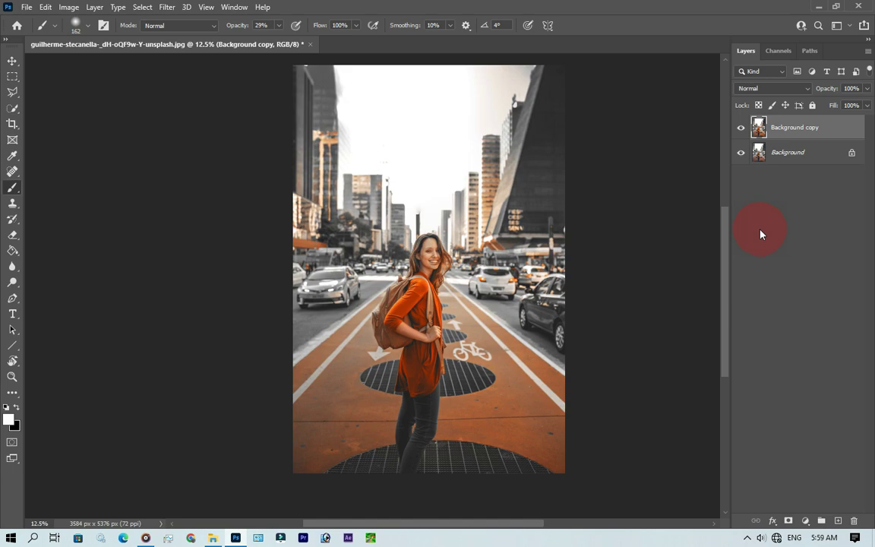
- Add empty Layer 1, then Quick-Select the woman on Background copy and copy her to Layer 2
left_click(837, 521)
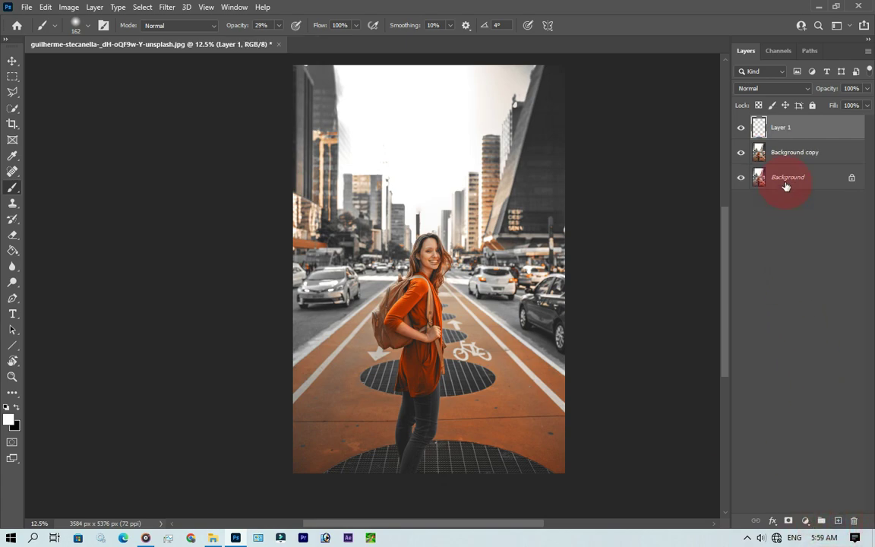
left_click(793, 163)
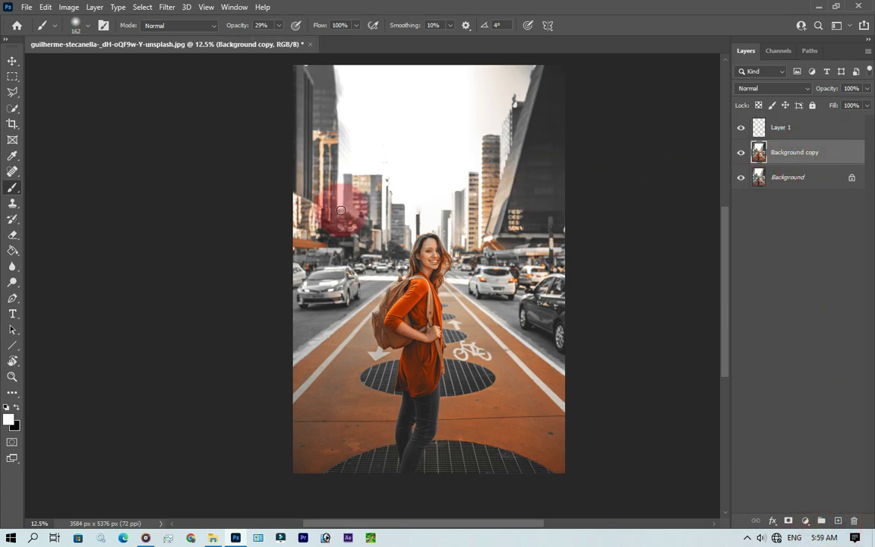
left_click(10, 109)
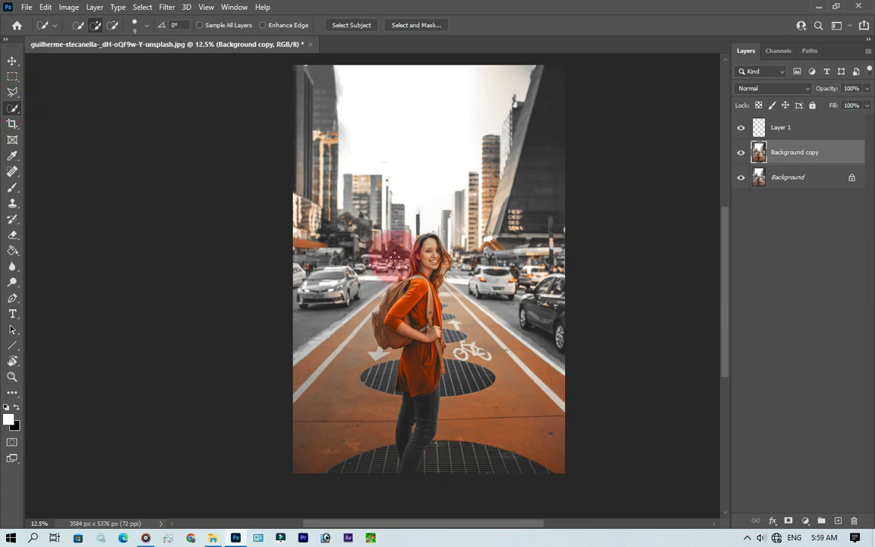
mouse_move(390, 244)
left_mouse_down()
mouse_move(379, 304)
mouse_move(404, 293)
mouse_move(434, 312)
mouse_move(449, 293)
mouse_move(449, 303)
mouse_move(387, 293)
mouse_move(391, 264)
mouse_move(388, 288)
left_mouse_up()
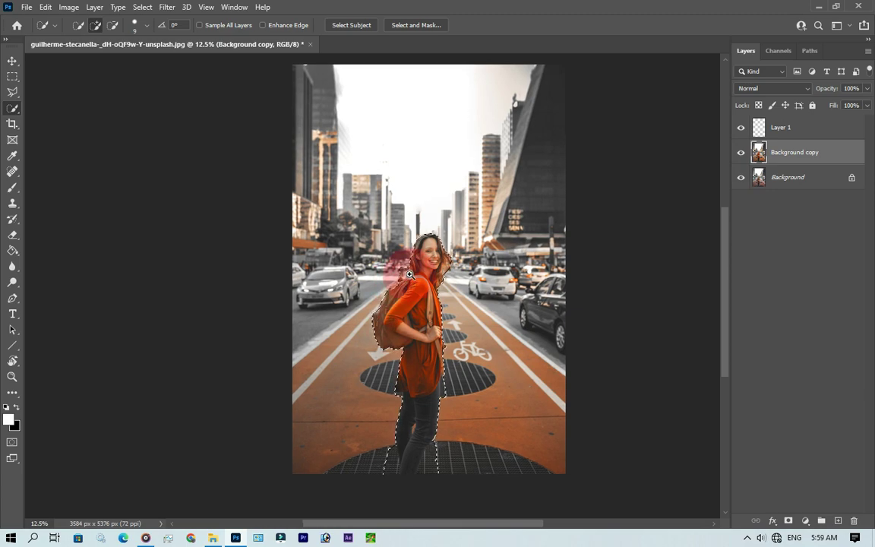
scroll(398, 264, "up", 1)
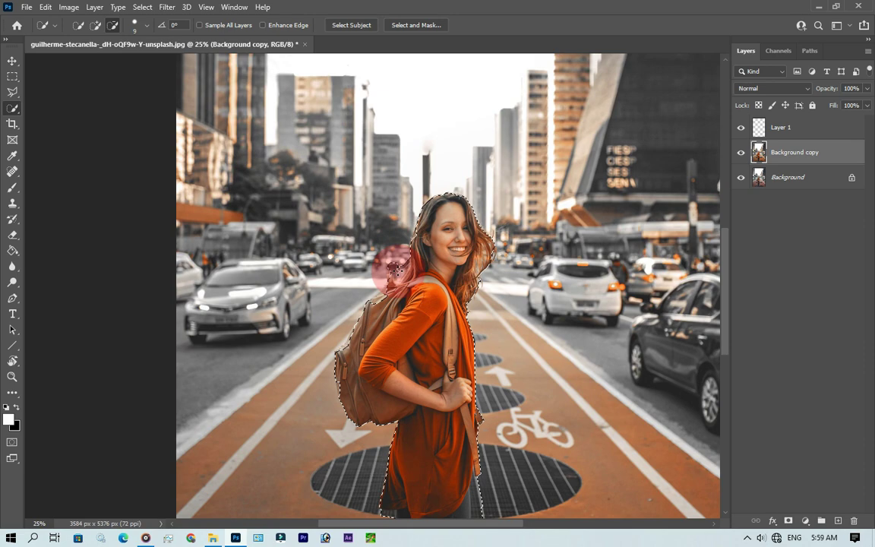
key("ctrl+j")
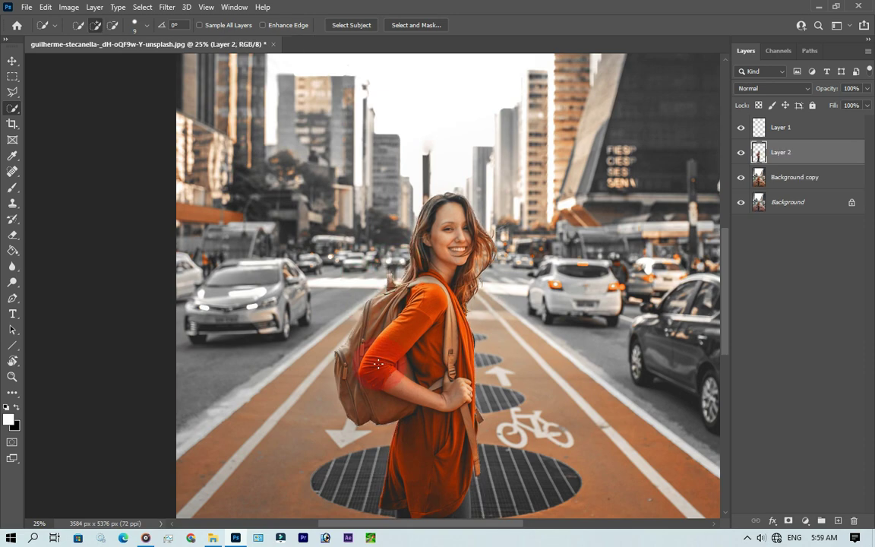
scroll(517, 277, "down", 1)
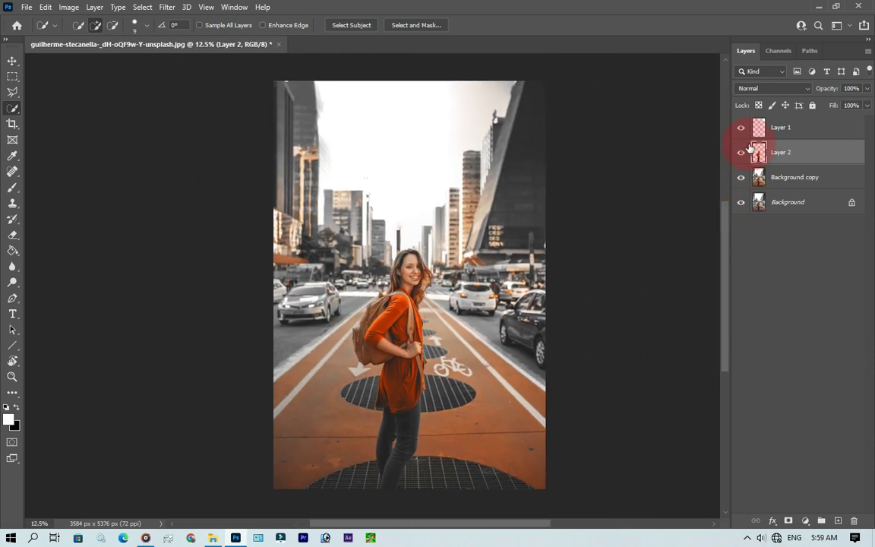
- Polygonal-lasso the central sky and bike lane strip on Background copy
left_click(796, 190)
left_click(11, 93)
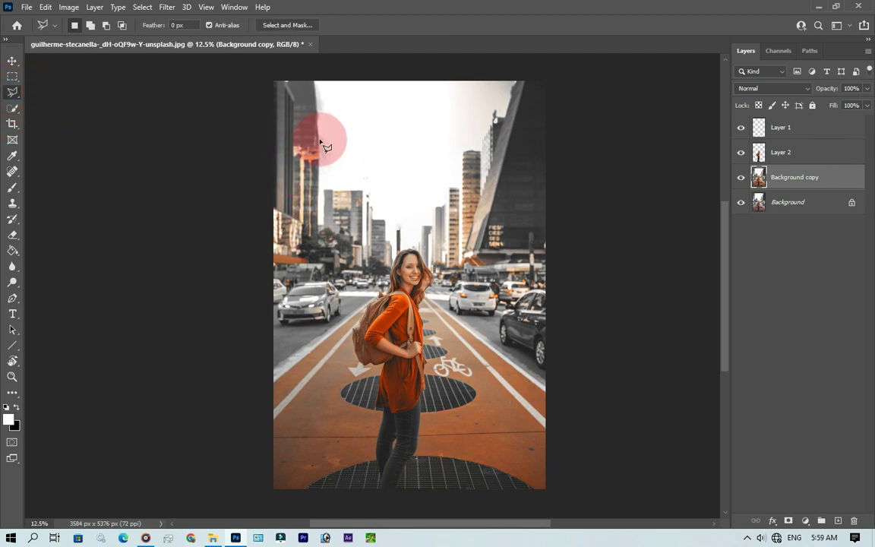
left_click(328, 135)
left_click_drag(332, 177, 354, 295)
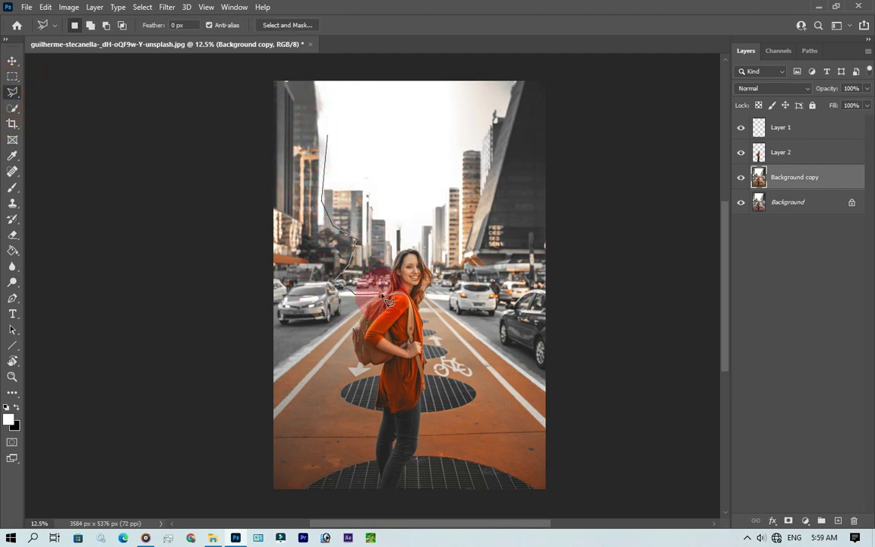
left_click(257, 382)
left_click(277, 500)
left_click(595, 504)
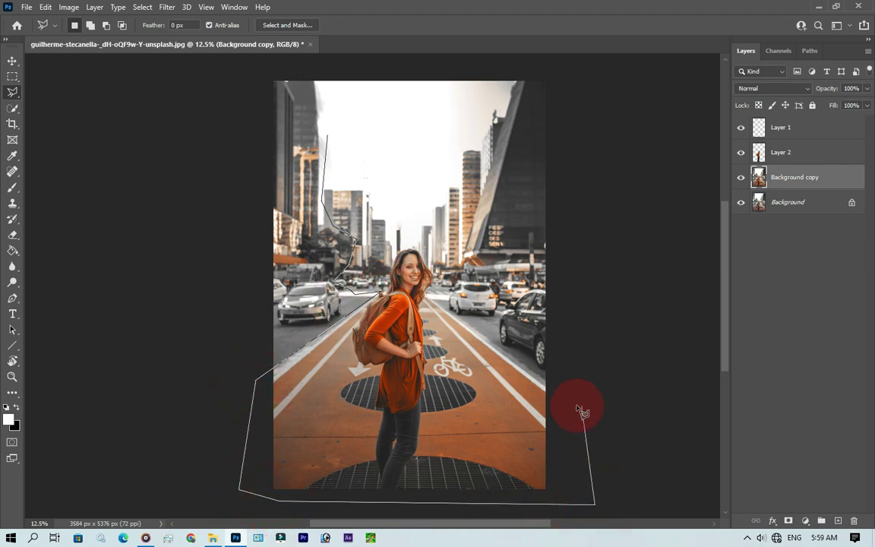
left_click(435, 301)
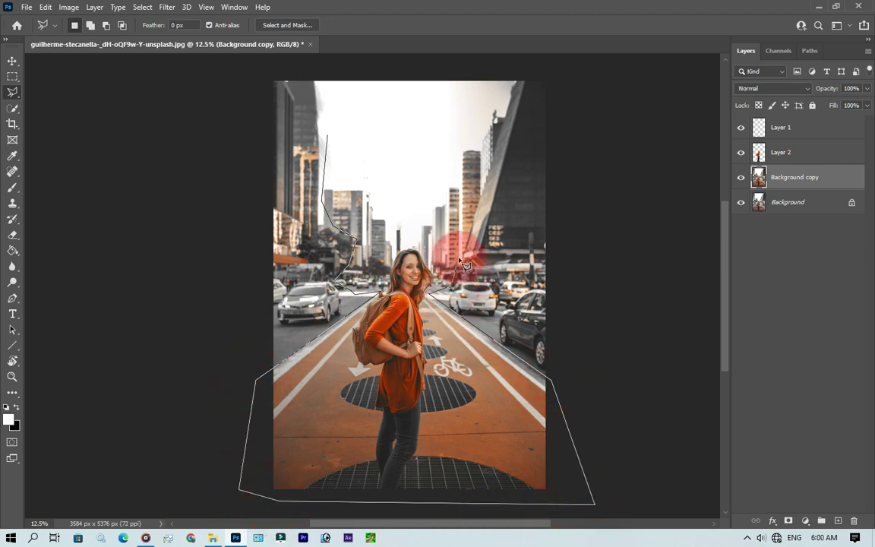
left_click(461, 183)
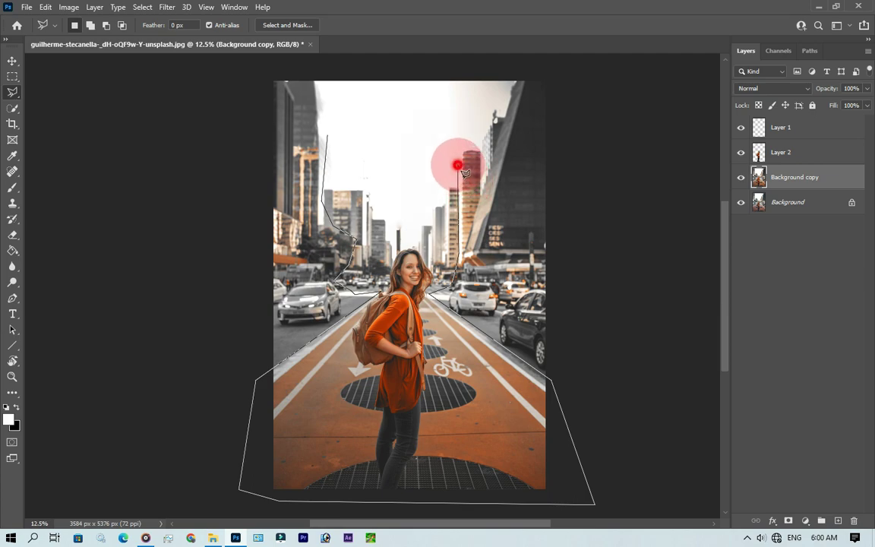
left_click(348, 146)
left_click(327, 136)
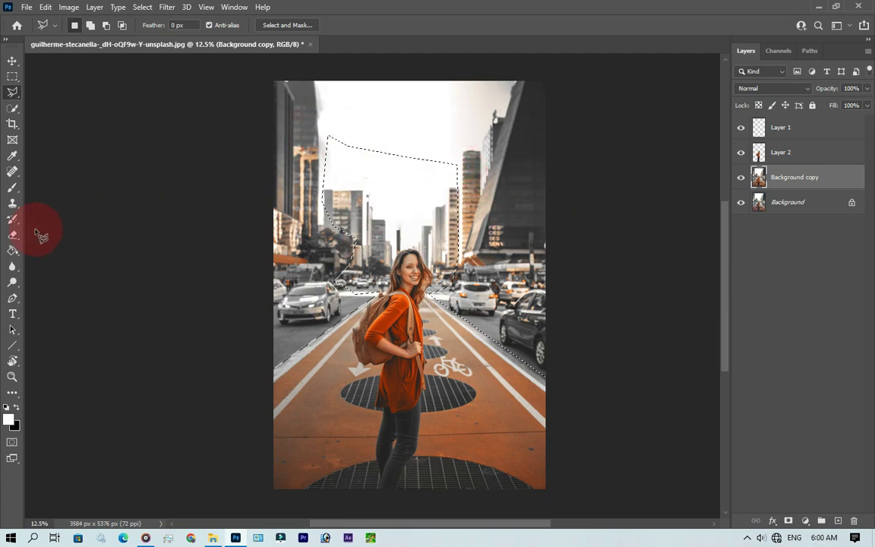
left_click(12, 250)
- Fill the selection white on Layer 1, set it to Overlay, and move Layer 2 above it
left_click(781, 127)
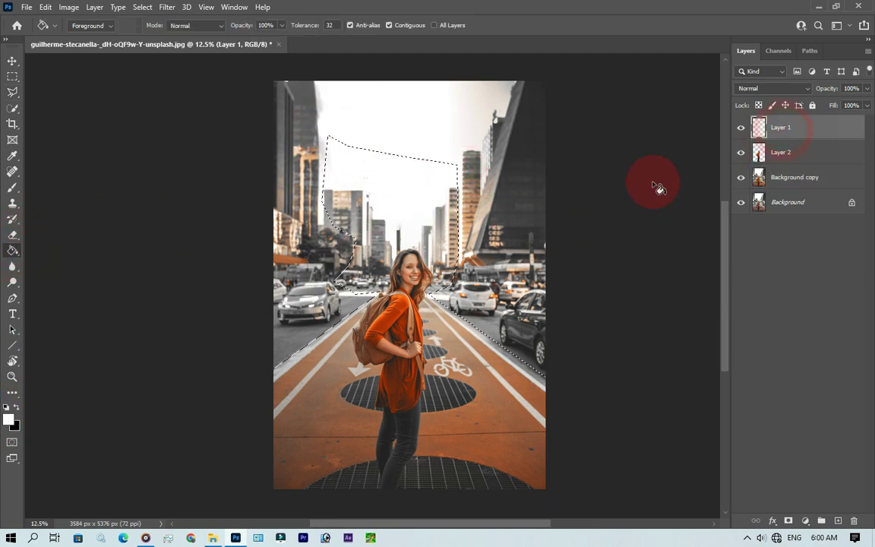
left_click(353, 308)
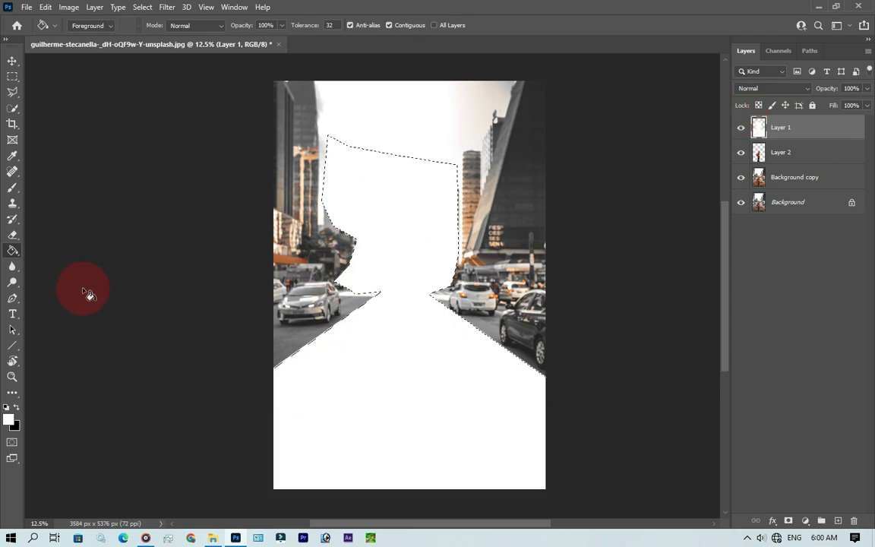
left_click(12, 187)
left_click(773, 88)
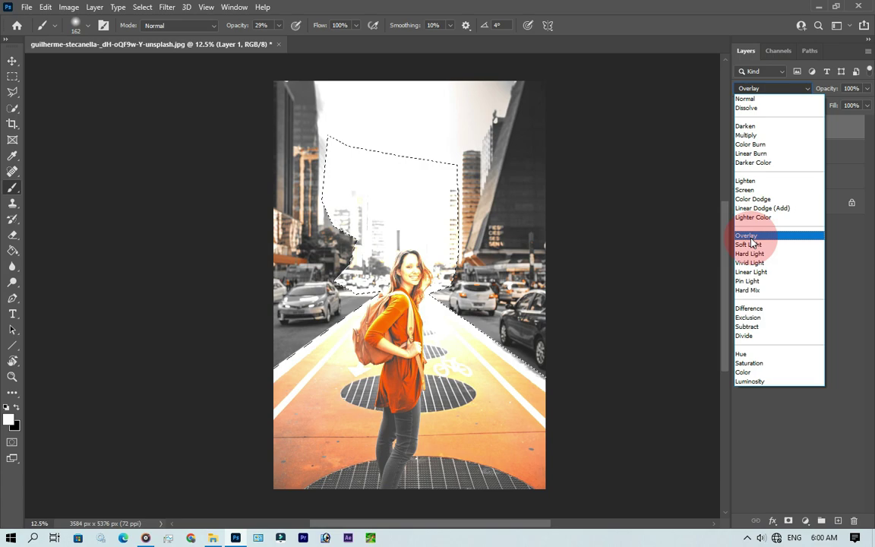
left_click(750, 239)
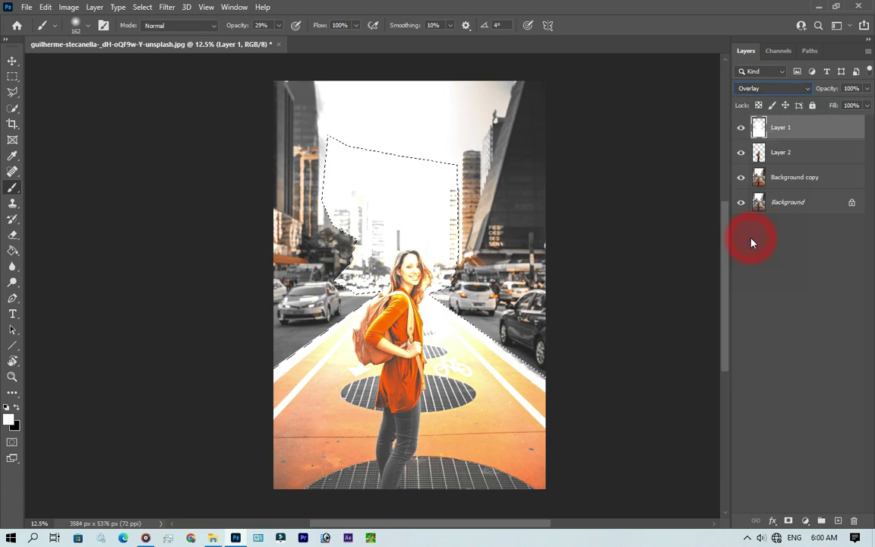
left_click_drag(756, 153, 742, 133)
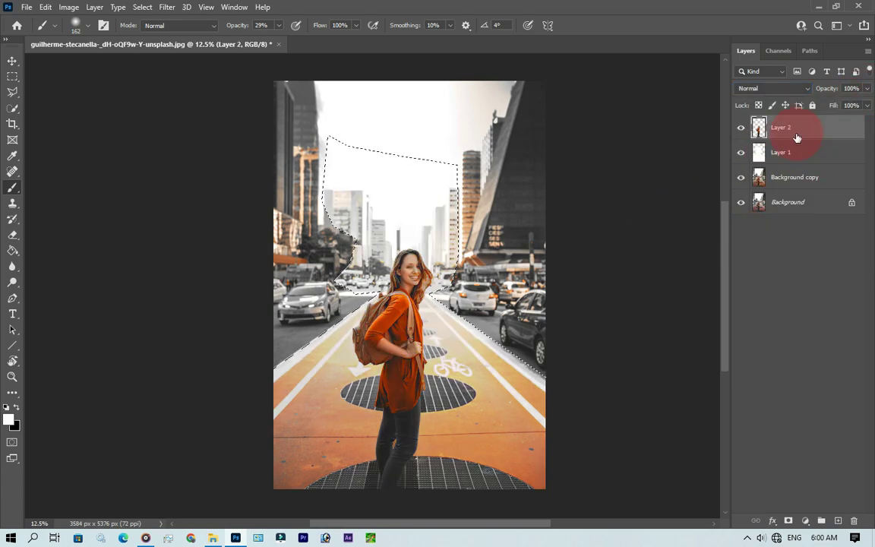
- Hide Layer 2 and add a layer mask to Layer 1 from the current selection
left_click(740, 128)
left_click(781, 152)
left_click(788, 520)
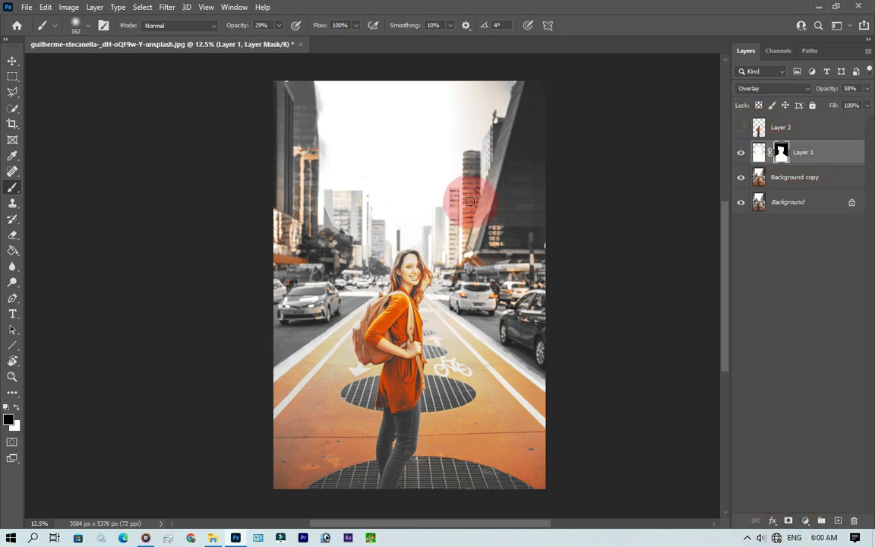
- Paint Layer 1's mask with a large 50% brush over the left cars and upper-right buildings
left_click_drag(371, 254, 400, 235)
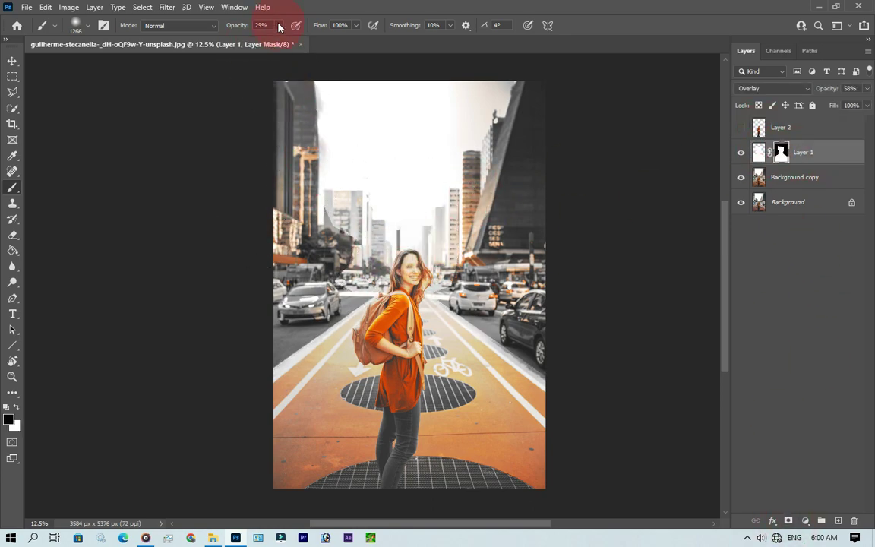
left_click_drag(290, 47, 293, 47)
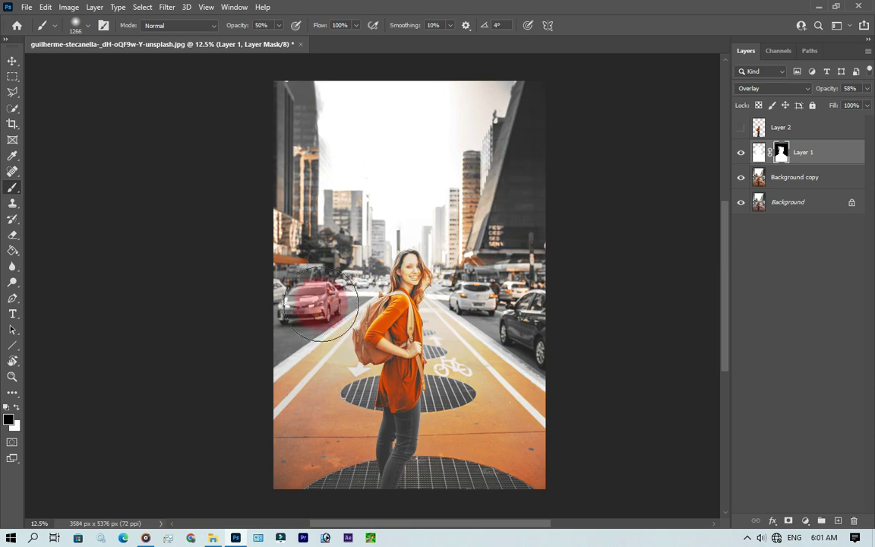
mouse_move(327, 416)
left_mouse_down()
mouse_move(249, 489)
mouse_move(407, 479)
mouse_move(312, 357)
mouse_move(520, 392)
mouse_move(488, 448)
mouse_move(518, 371)
mouse_move(342, 322)
mouse_move(313, 329)
left_mouse_up()
left_click_drag(278, 25, 285, 39)
mouse_move(288, 335)
left_mouse_down()
mouse_move(450, 321)
mouse_move(469, 265)
mouse_move(332, 239)
mouse_move(453, 312)
mouse_move(699, 205)
mouse_move(439, 208)
left_mouse_up()
- Paint the mask over the distant buildings at 5% then 50% opacity, and show Layer 2 again
key("0")
key("5")
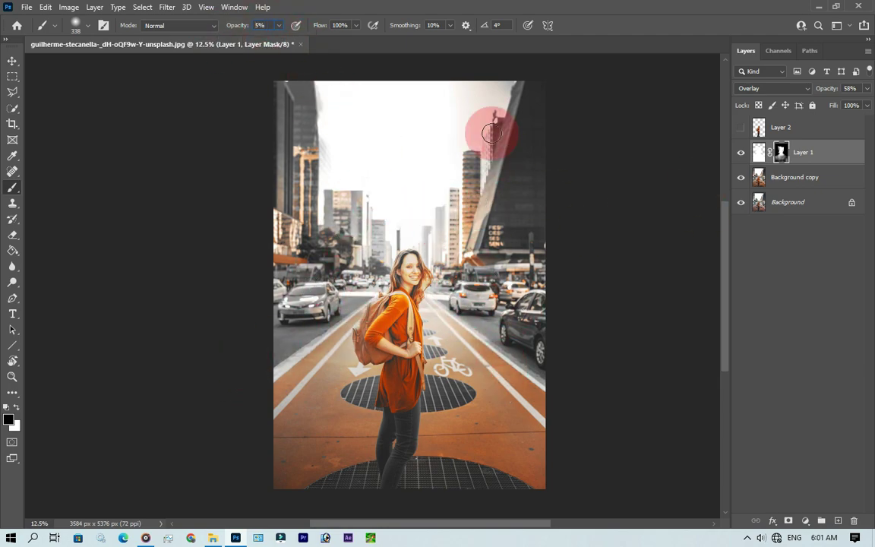
key("5")
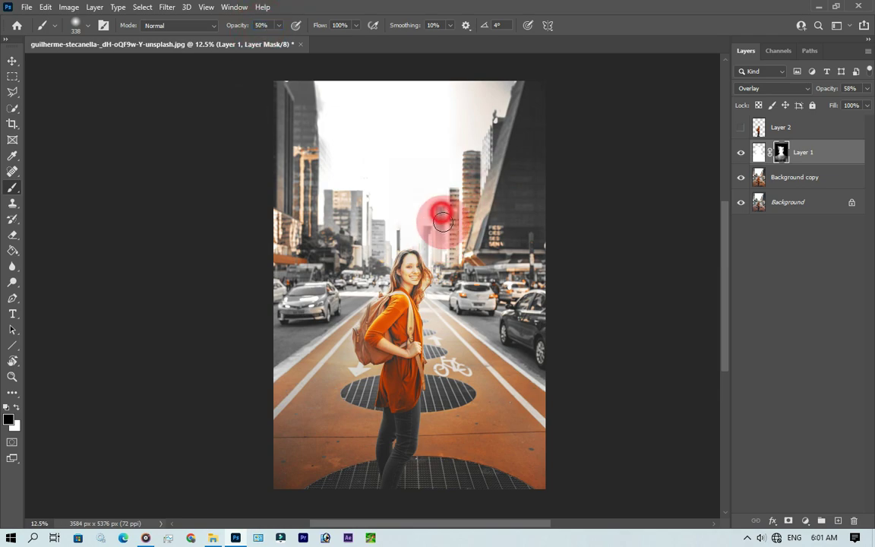
mouse_move(417, 237)
left_mouse_down()
mouse_move(347, 199)
mouse_move(434, 228)
left_mouse_up()
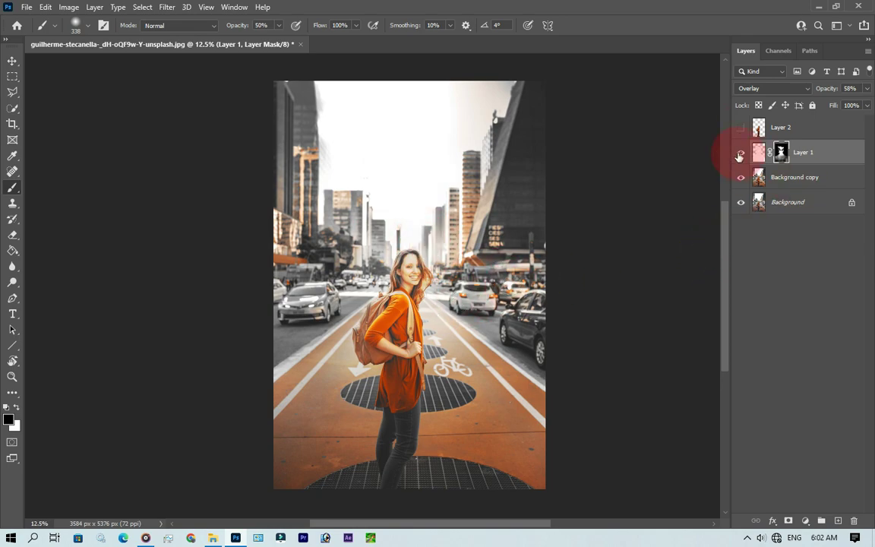
left_click(740, 127)
- Create new Layer 3 and fill it with 50% grey
key("ctrl+plus")
key("ctrl+plus")
key("ctrl+shift+alt+n")
key("x")
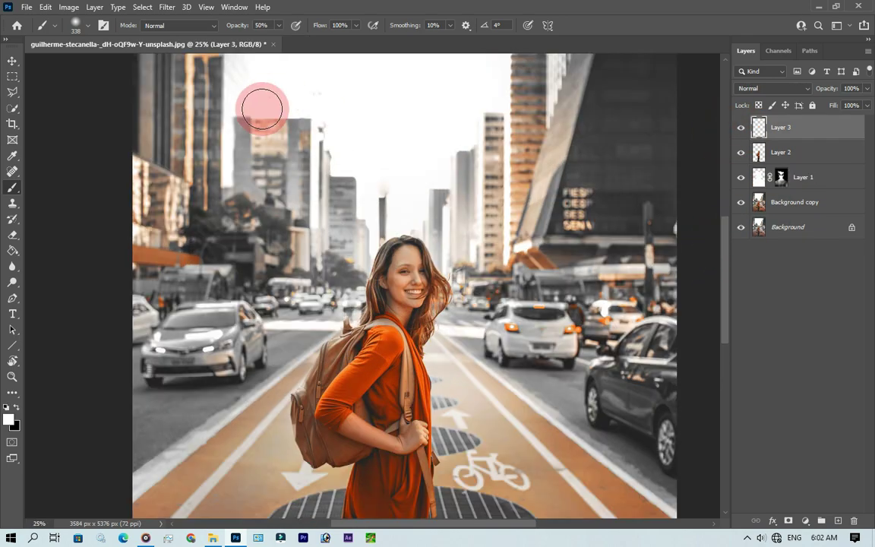
left_click(45, 7)
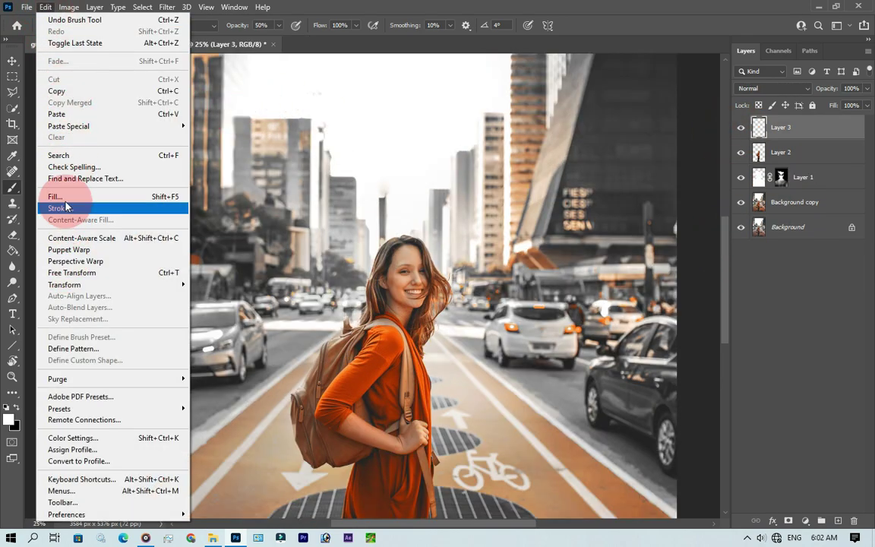
left_click(55, 196)
left_click(517, 129)
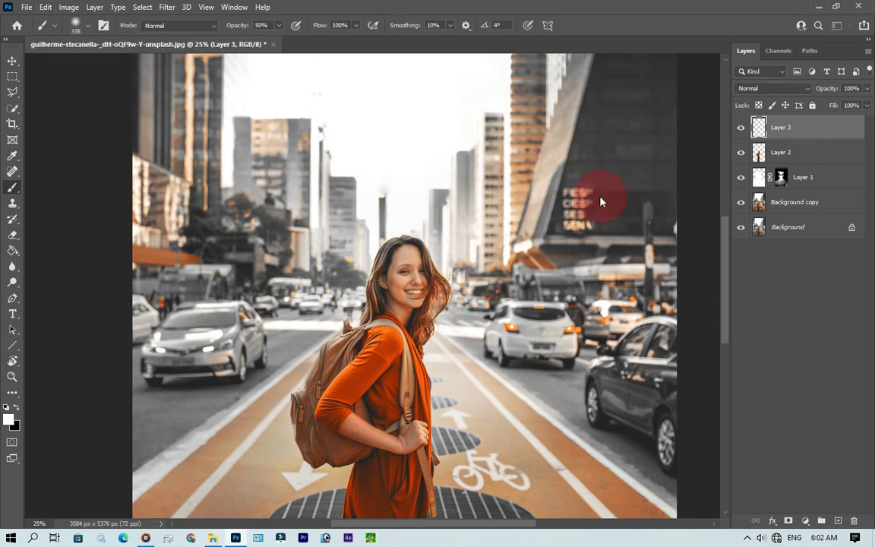
- Set Layer 3's blend mode to Overlay
key("b")
key("shift+alt+f")
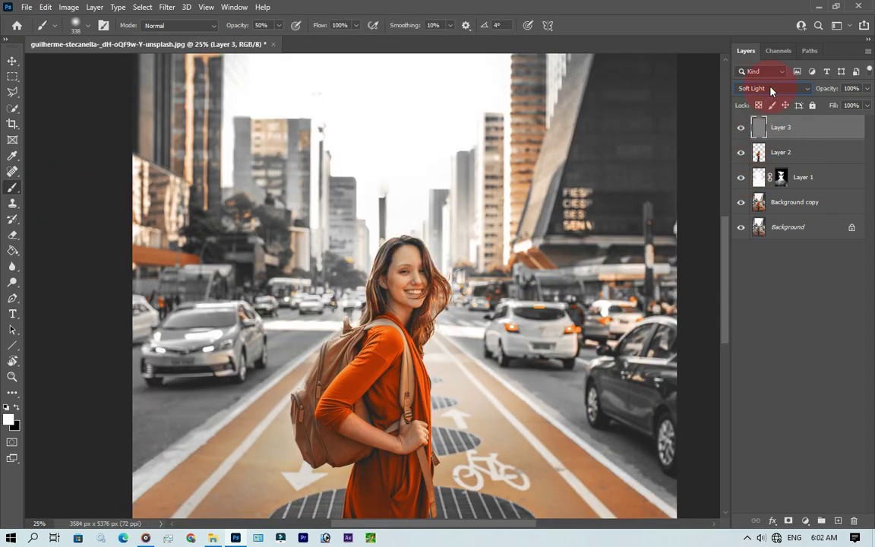
left_click(771, 89)
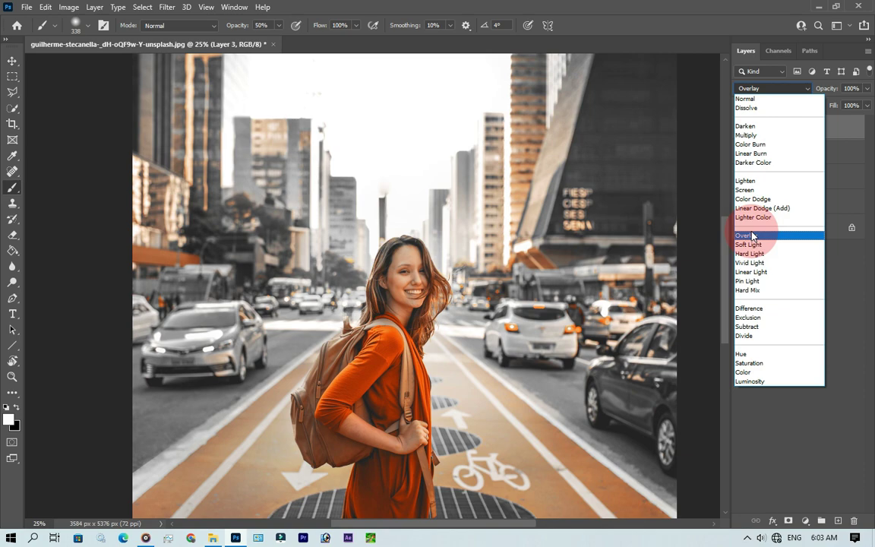
left_click(752, 236)
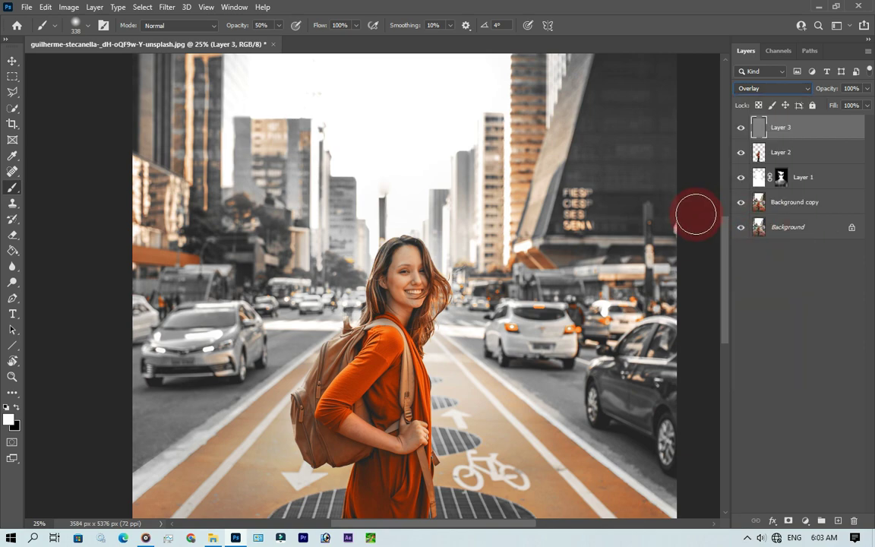
- Dodge the woman's face and hair on Layer 3 to lighten them
key("o")
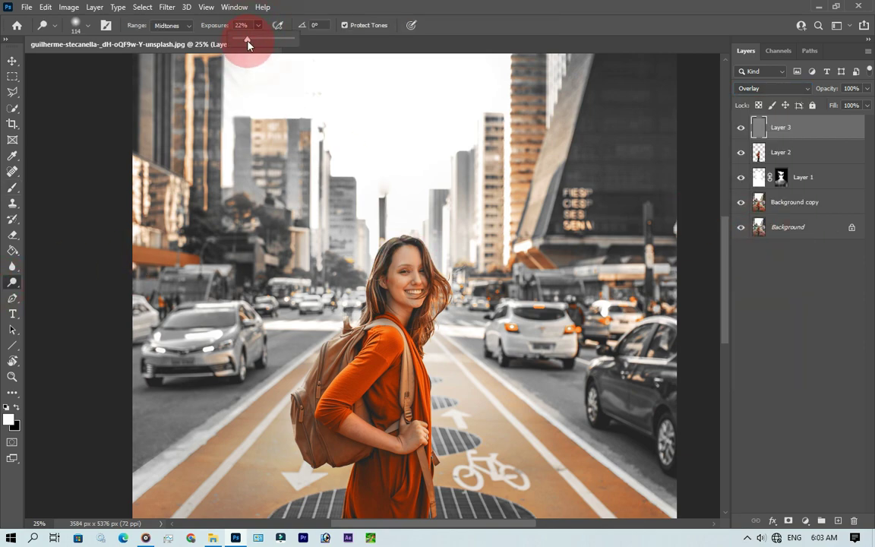
left_click_drag(393, 302, 391, 278)
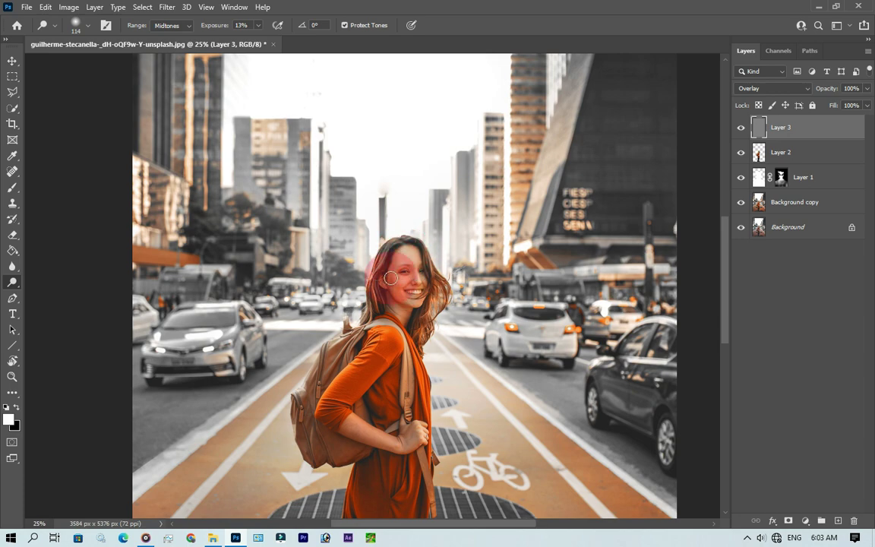
left_click(395, 294, "ctrl")
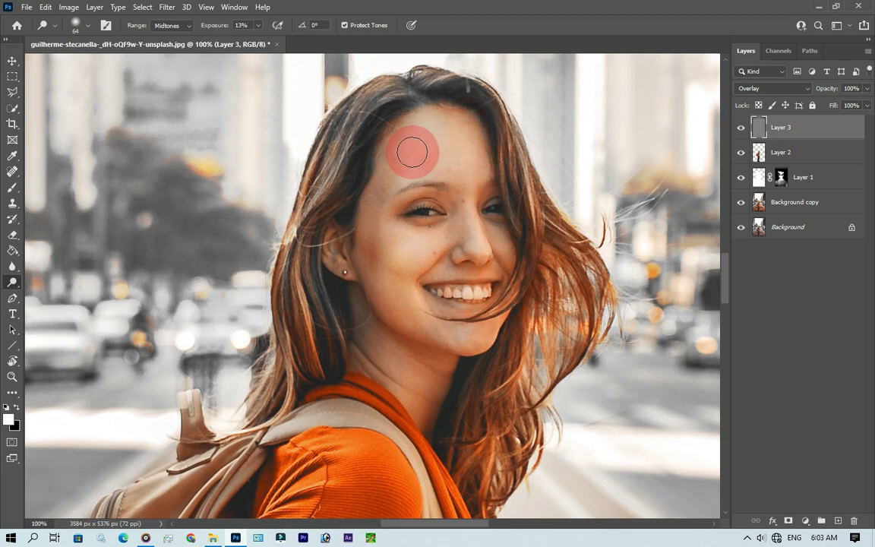
scroll(342, 293, "down", 3)
scroll(303, 414, "down", 5)
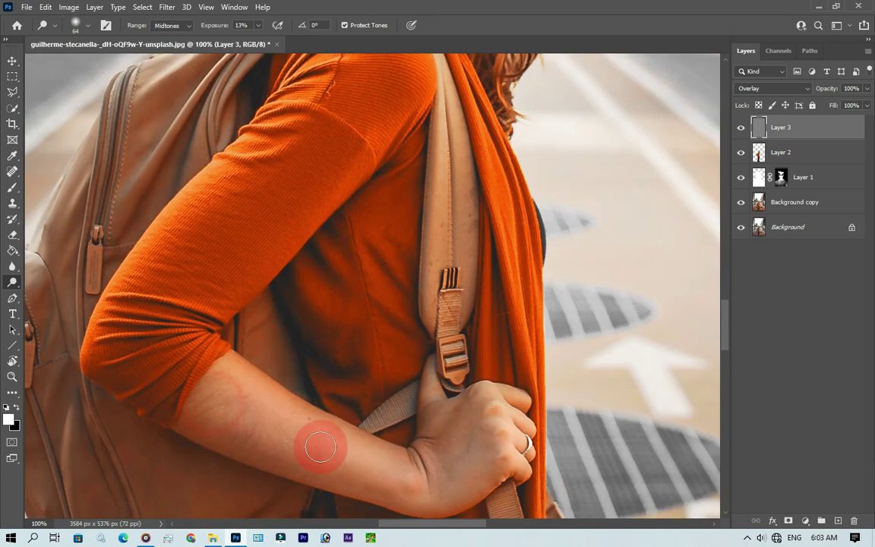
scroll(432, 475, "down", 5)
scroll(524, 348, "down", 1)
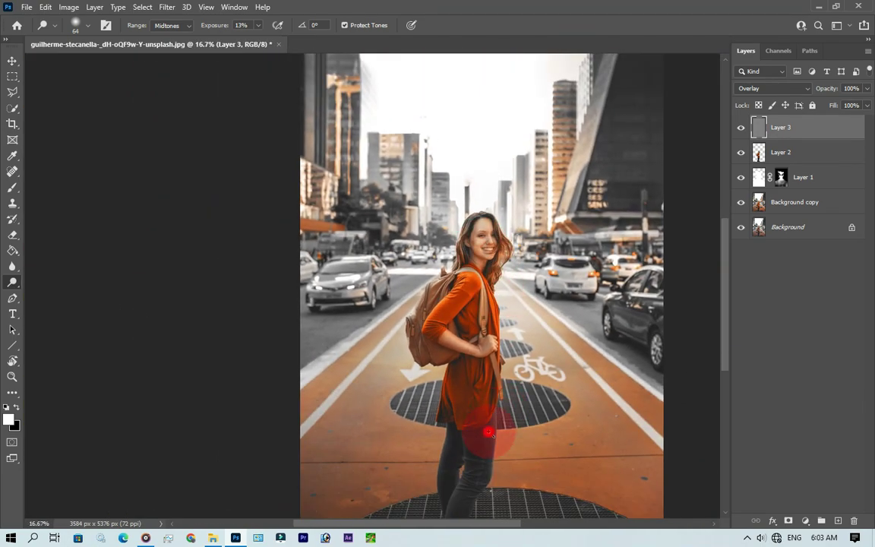
scroll(482, 335, "up", 3)
scroll(483, 335, "up", 1)
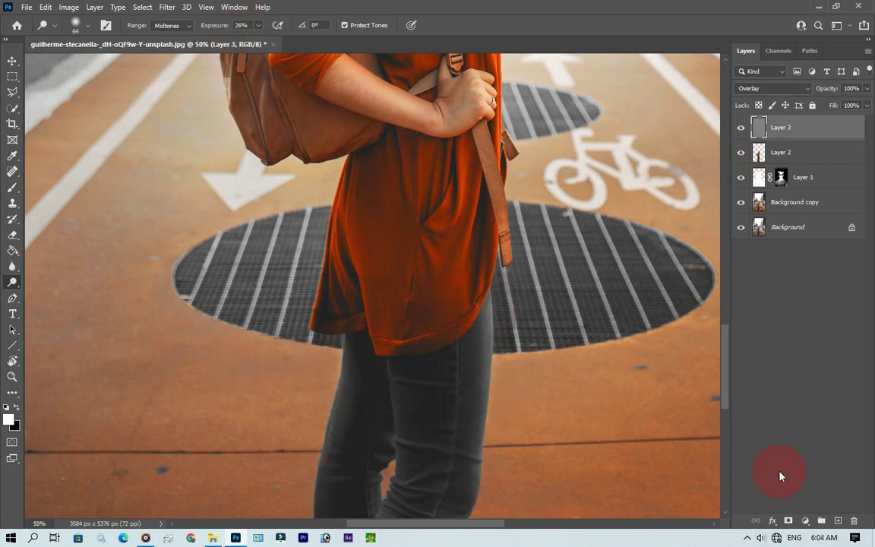
- Add a white layer mask to Layer 3 and switch to the Brush for the mask
left_click(787, 521)
key("b")
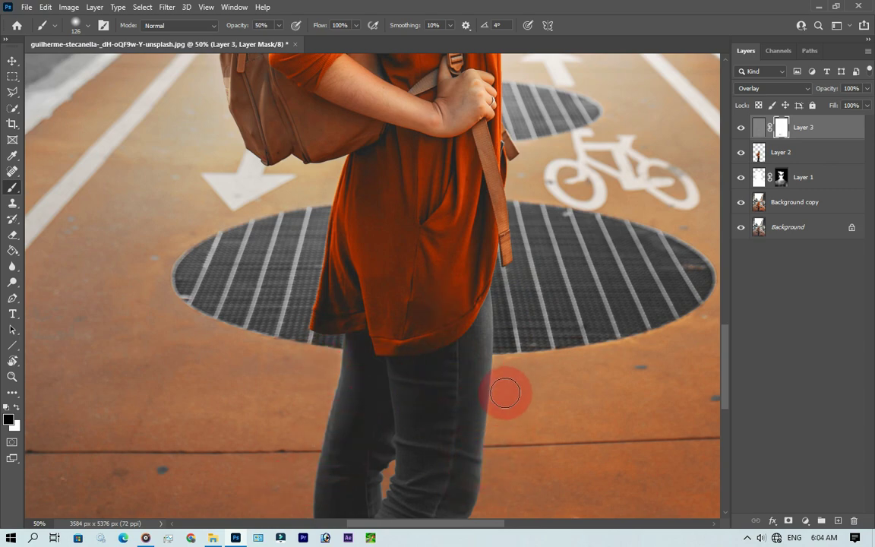
scroll(512, 326, "down", 2)
scroll(486, 243, "down", 2)
scroll(455, 212, "down", 1)
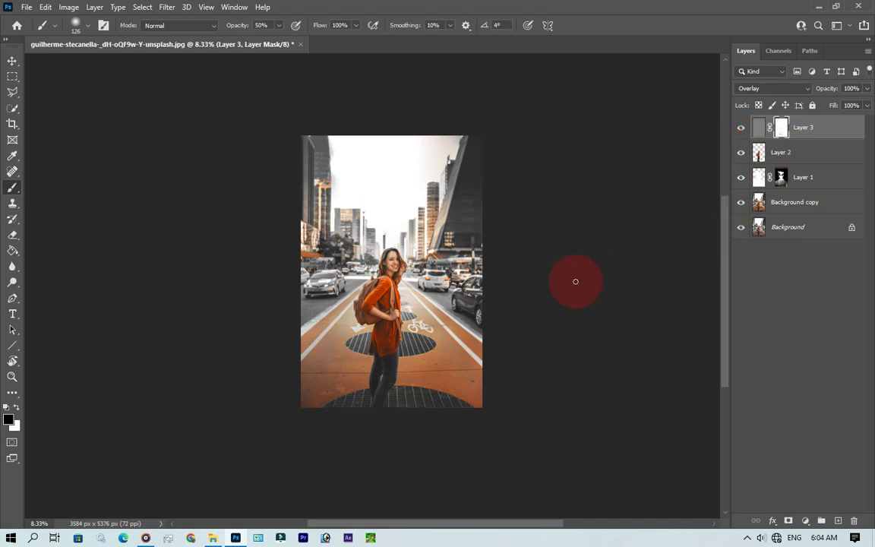
- Stamp all visible layers into Layer 4 and apply a Camera Raw Optics vignette of -75
key("ctrl+shift+alt+e")
key("x")
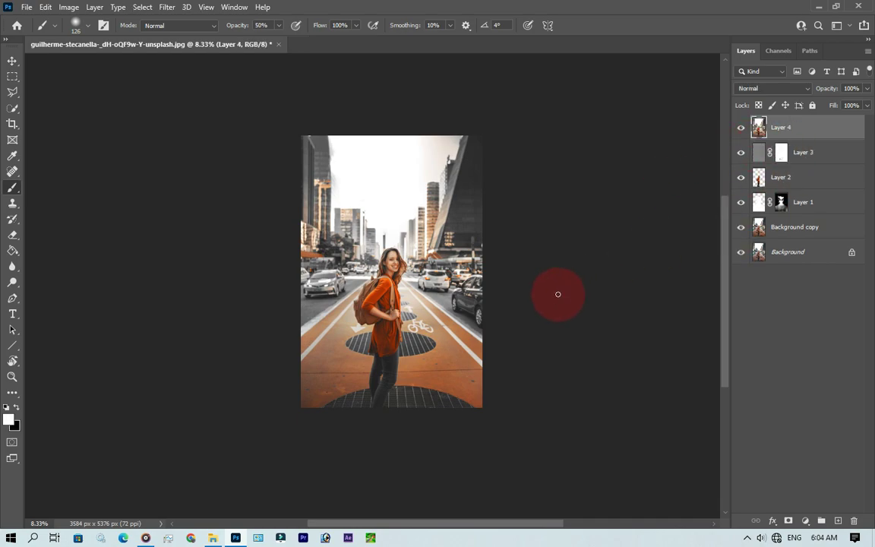
left_click(166, 7)
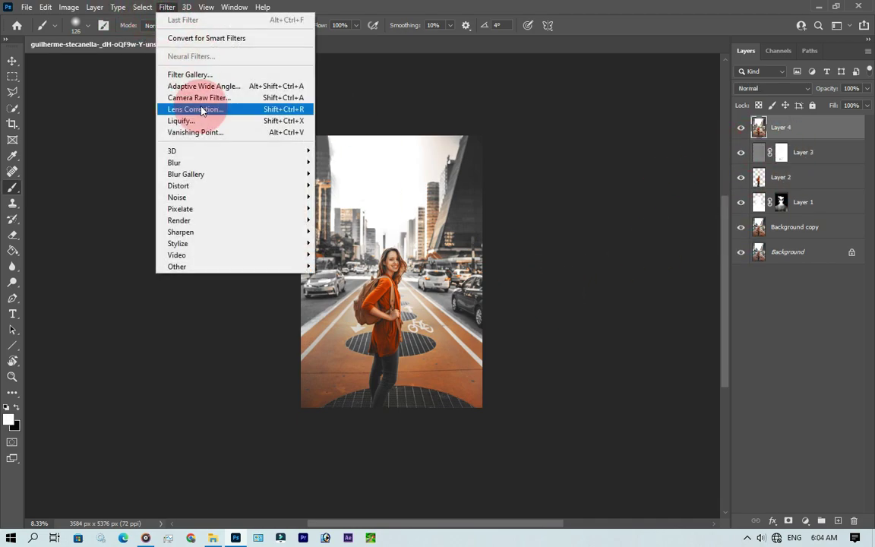
left_click(201, 98)
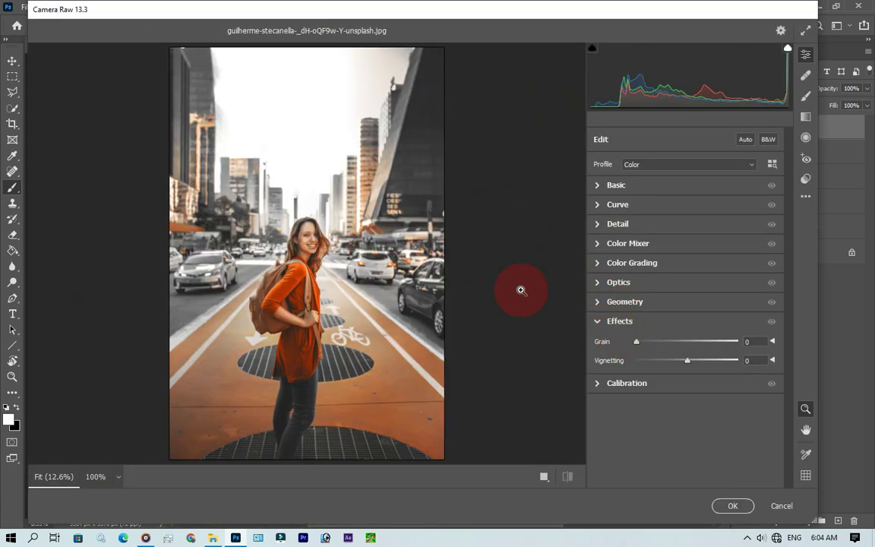
left_click(615, 322)
left_click(608, 283)
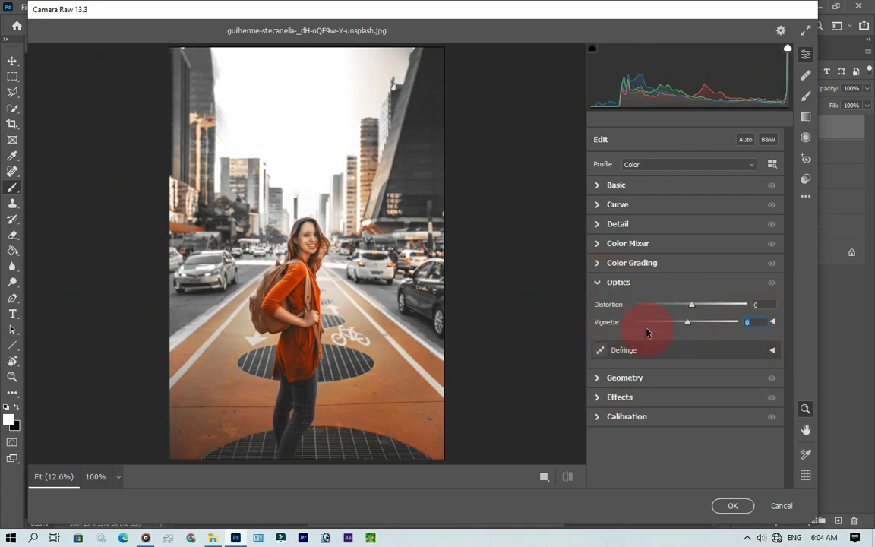
type("-75")
key("Return")
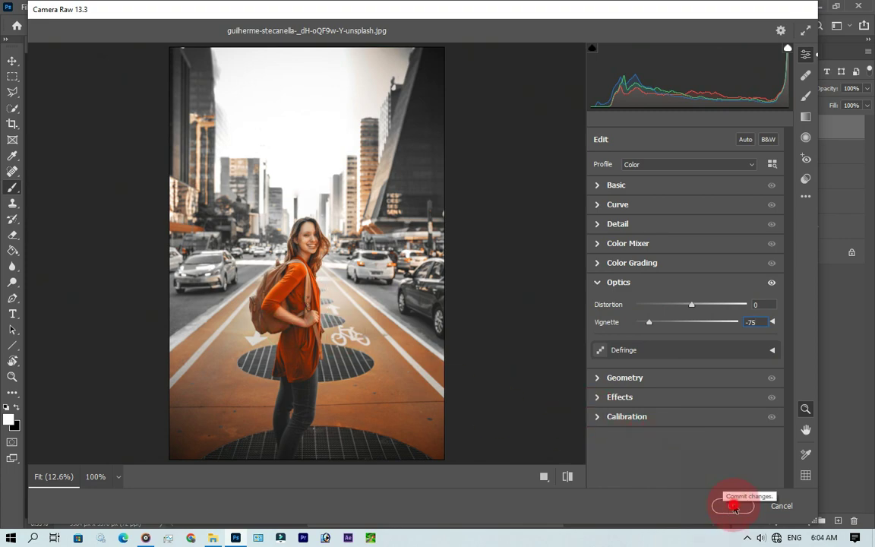
left_click(732, 508)
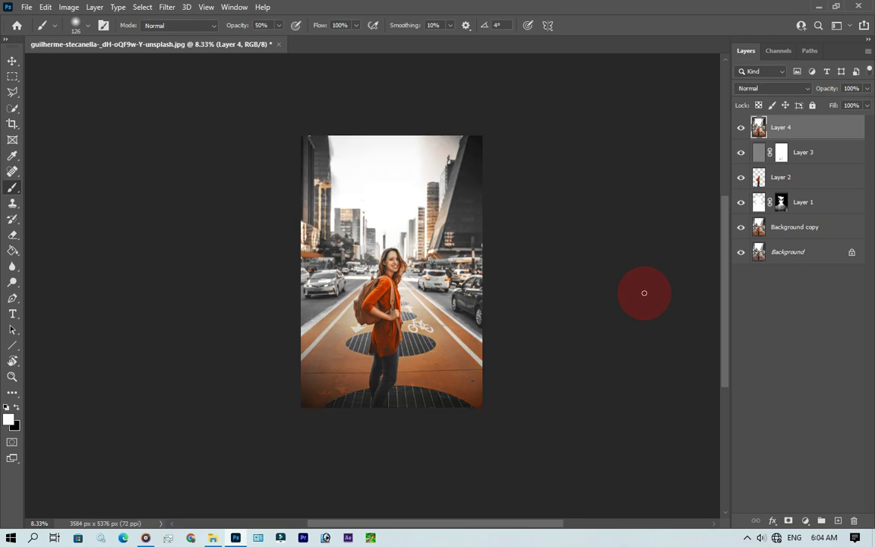